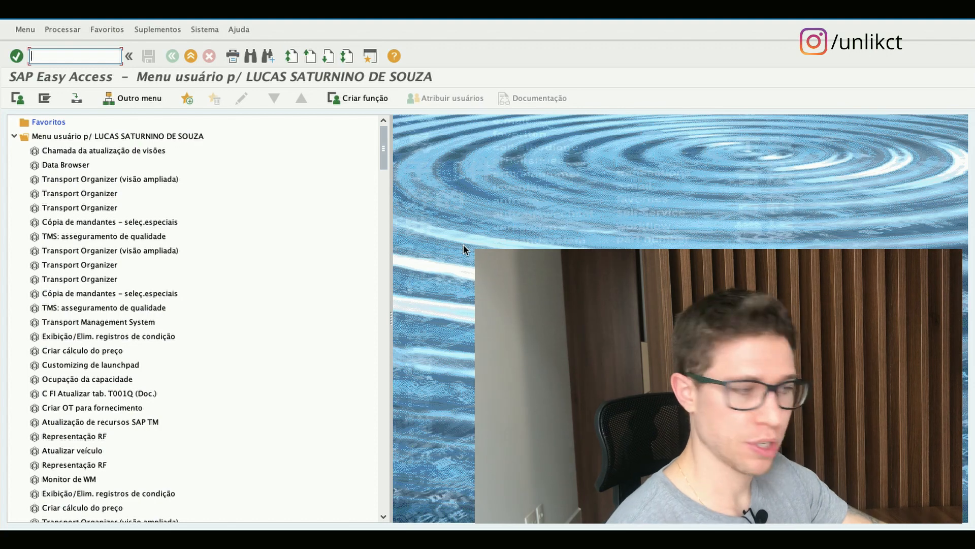
# Step: Open the Brazilian employment contract termination program with transaction pc00_m37_trm0
pyautogui.write('pc00_m37_tr')
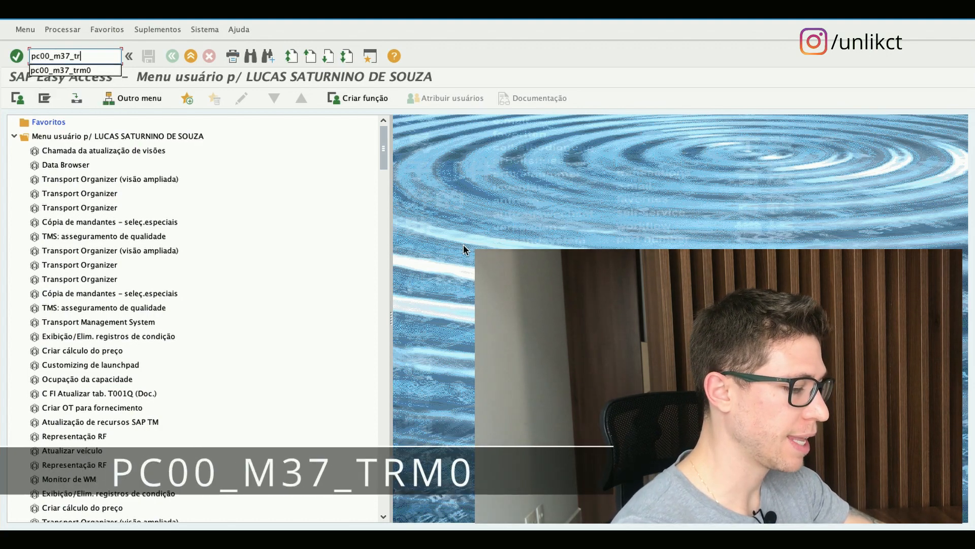
pyautogui.write('m0')
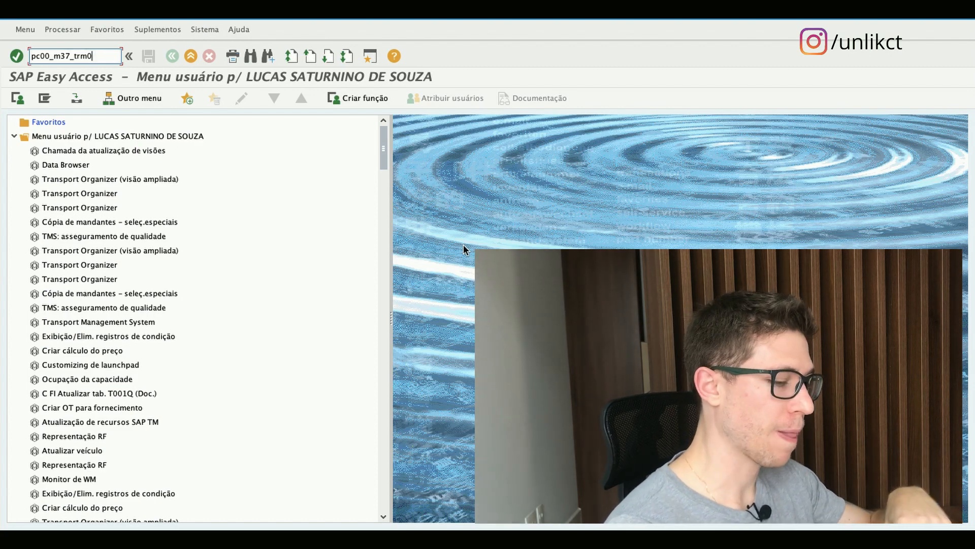
pyautogui.press('Return')
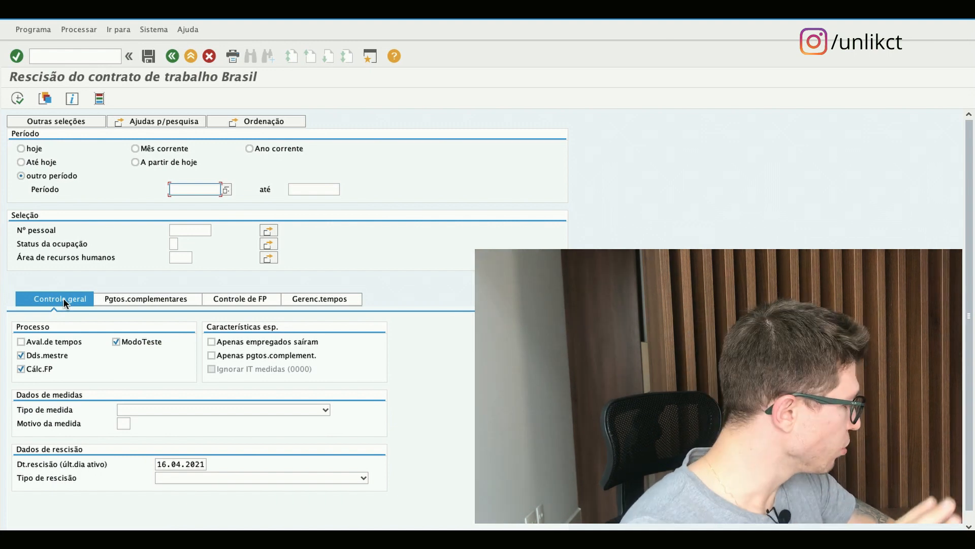
# Step: Look through the supplementary payment, payroll control and time management settings, and check the multiple selection options for personnel numbers
pyautogui.click(120, 299)
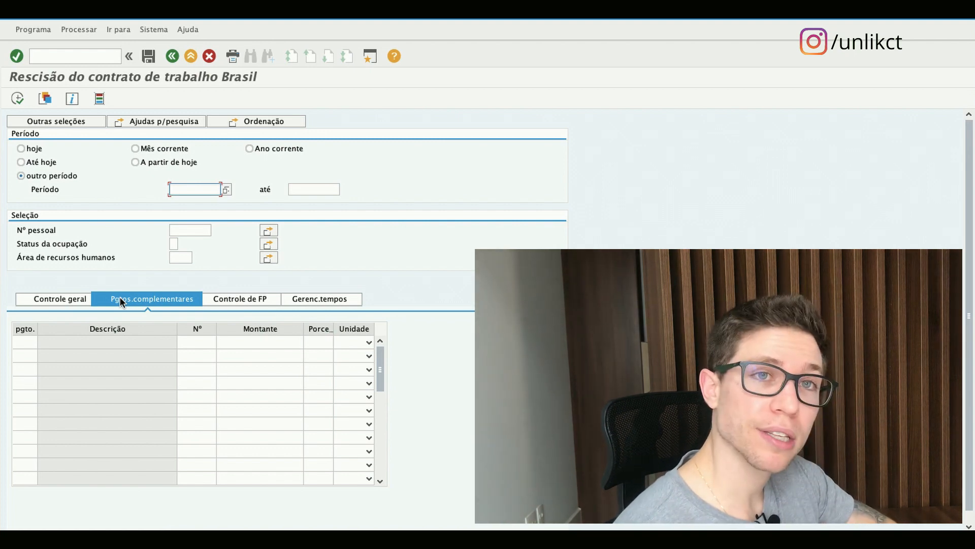
pyautogui.click(240, 299)
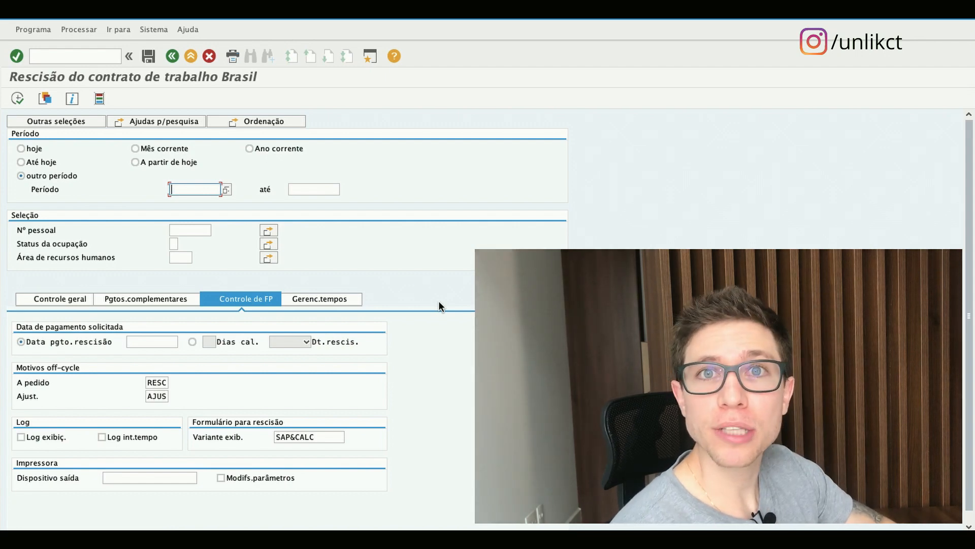
pyautogui.click(321, 298)
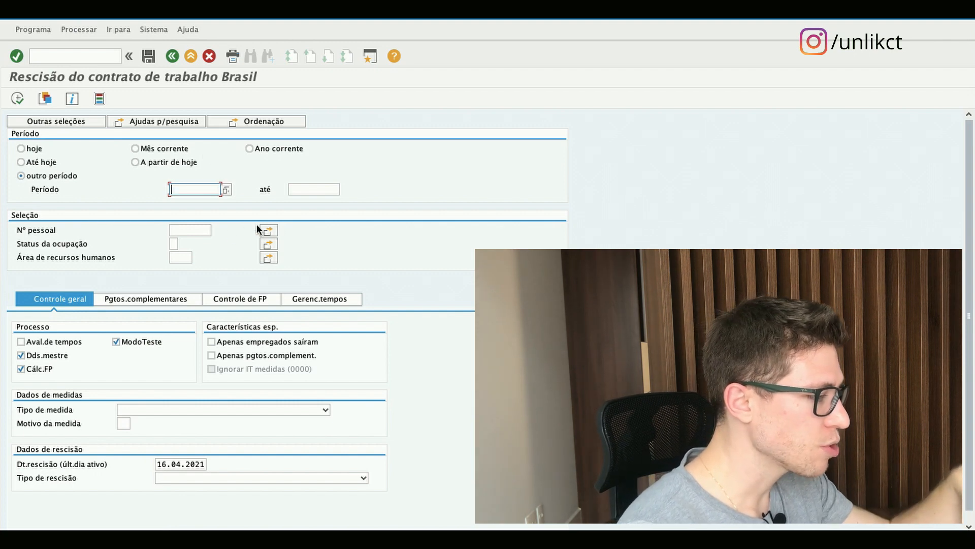
pyautogui.click(269, 230)
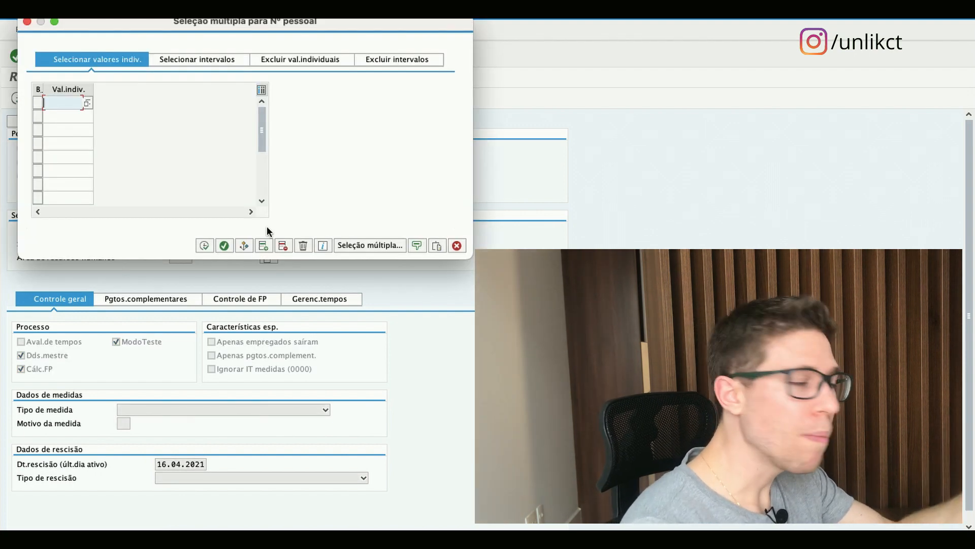
pyautogui.click(458, 245)
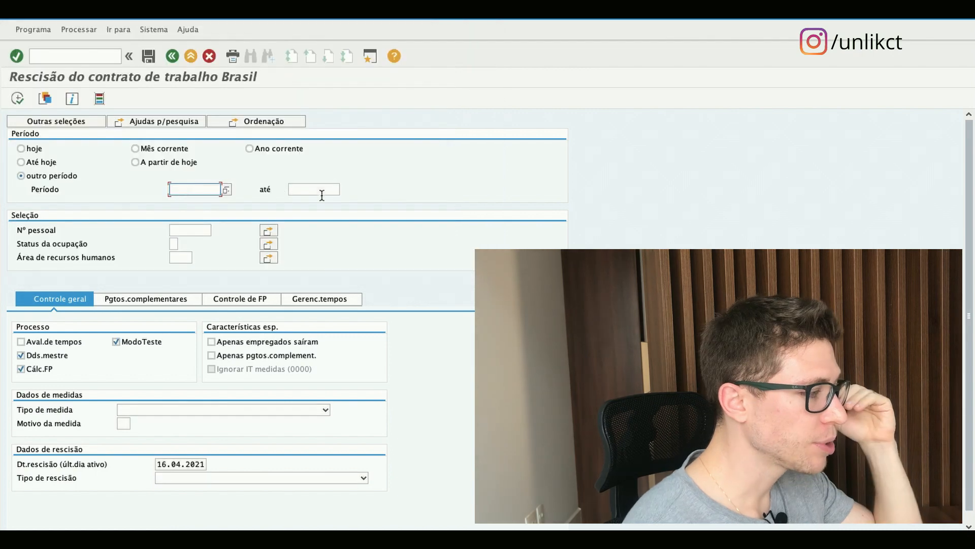
pyautogui.click(322, 193)
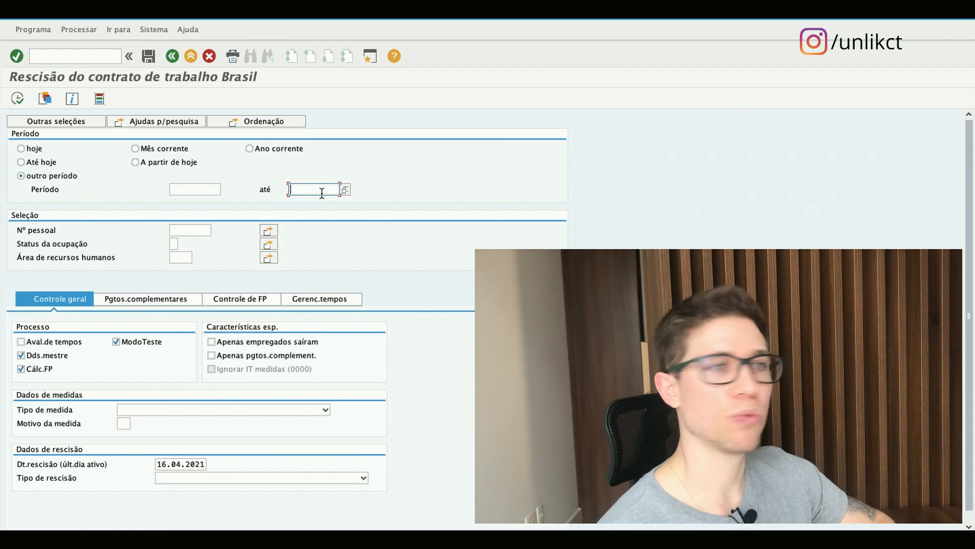
pyautogui.click(189, 189)
pyautogui.click(300, 190)
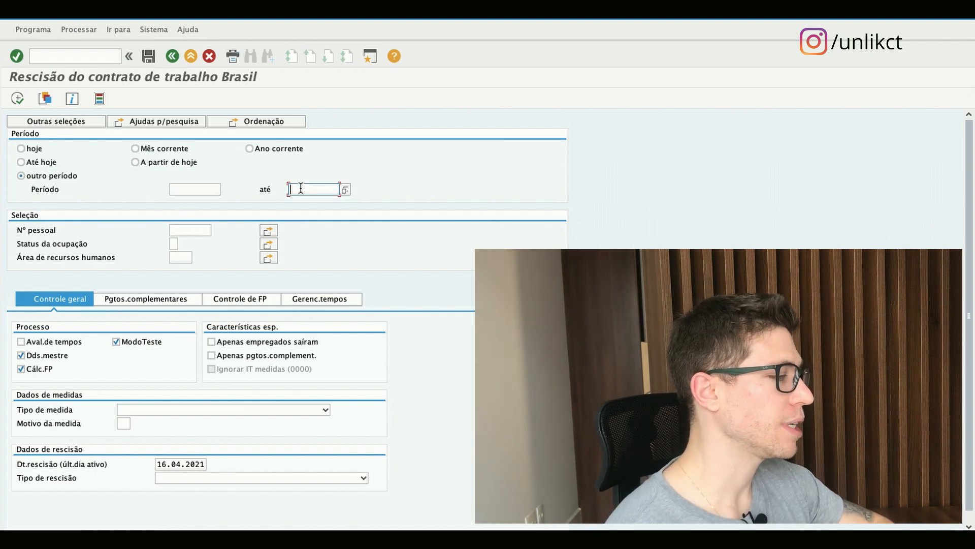
pyautogui.click(202, 190)
pyautogui.click(297, 189)
pyautogui.click(187, 188)
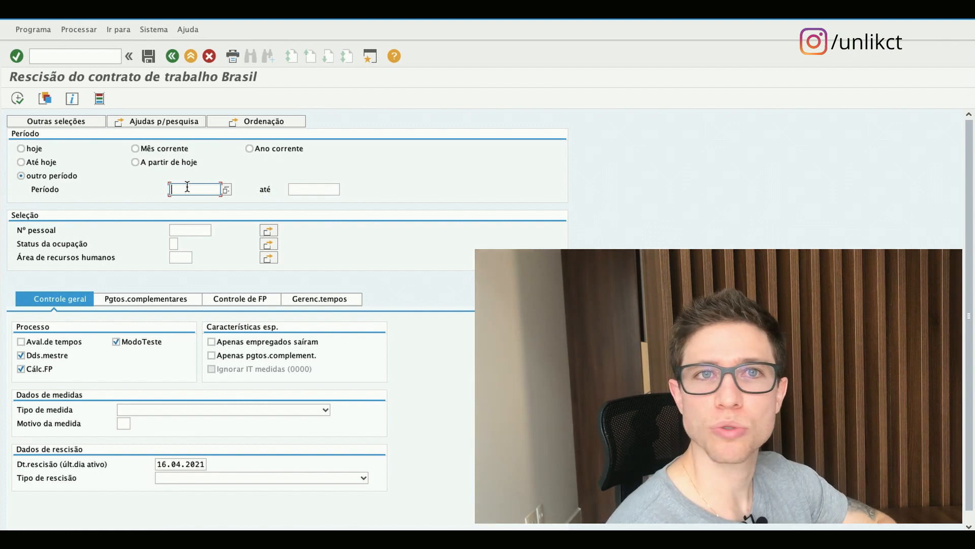
pyautogui.click(183, 230)
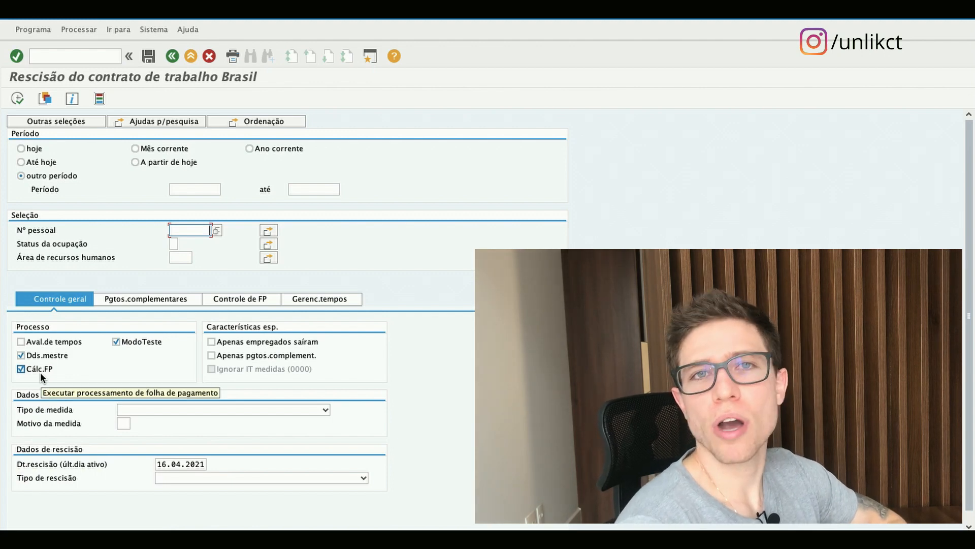
# Step: Set Tipo de medida to Desligamento and Motivo da medida to 03
pyautogui.click(170, 412)
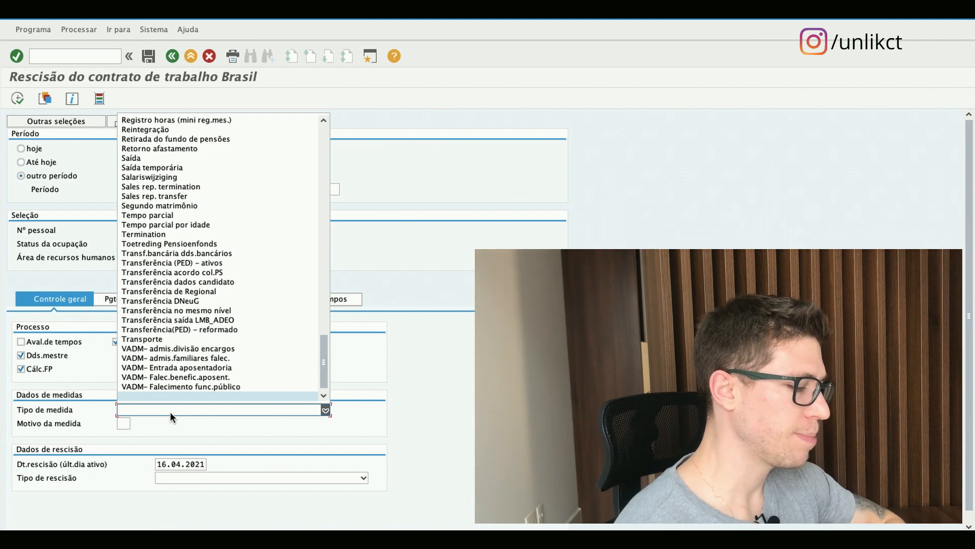
pyautogui.press('d')
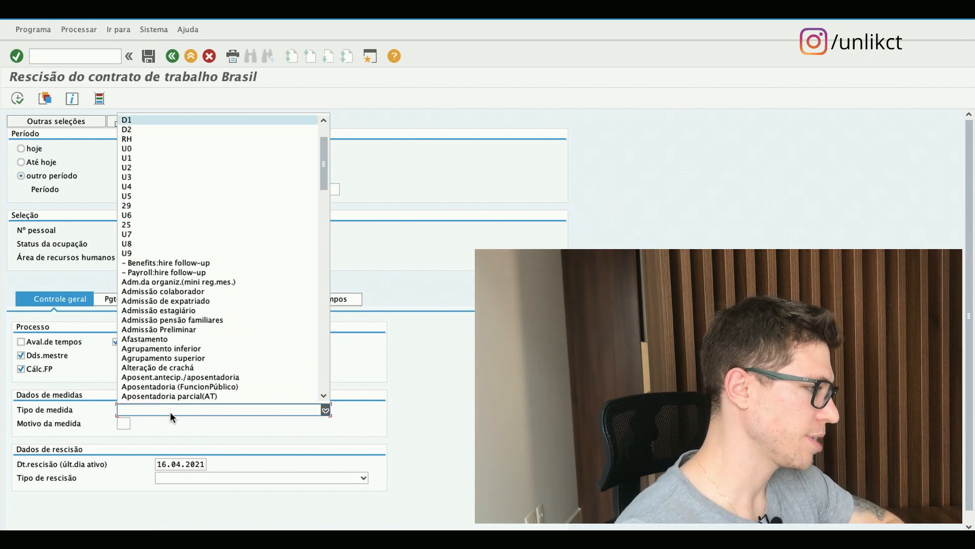
pyautogui.press('d')
pyautogui.press('Return')
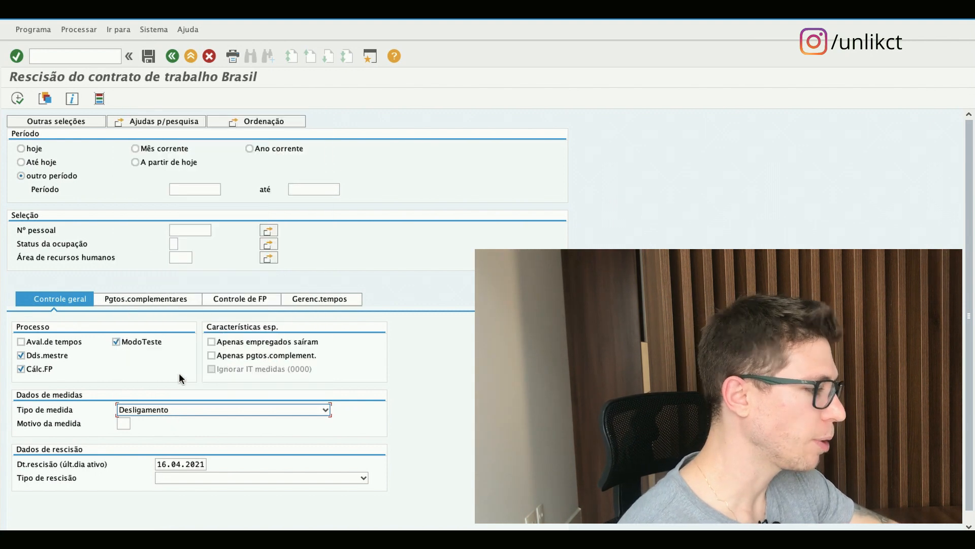
pyautogui.click(124, 424)
pyautogui.write('03')
pyautogui.press('Return')
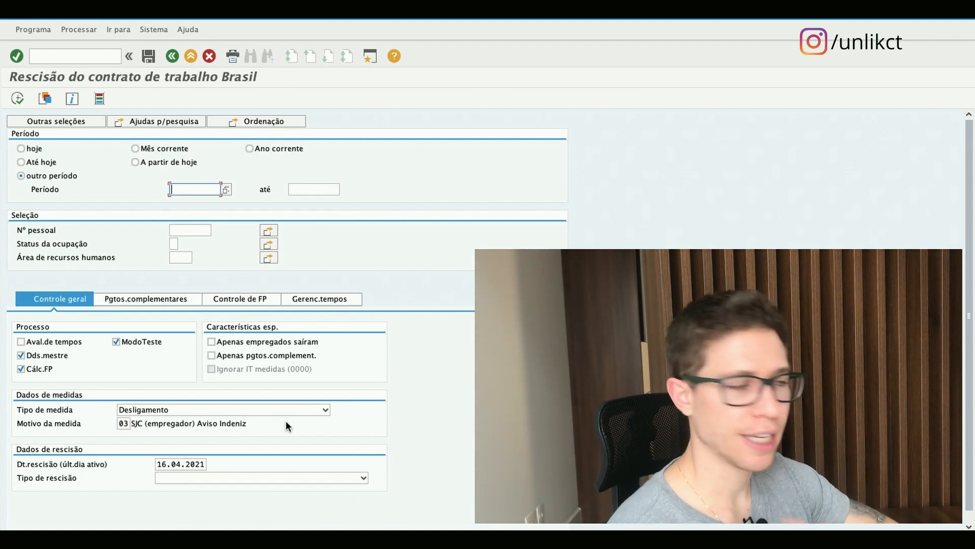
# Step: Set Tipo de rescisão to Rescisão de Contrato
pyautogui.click(201, 465)
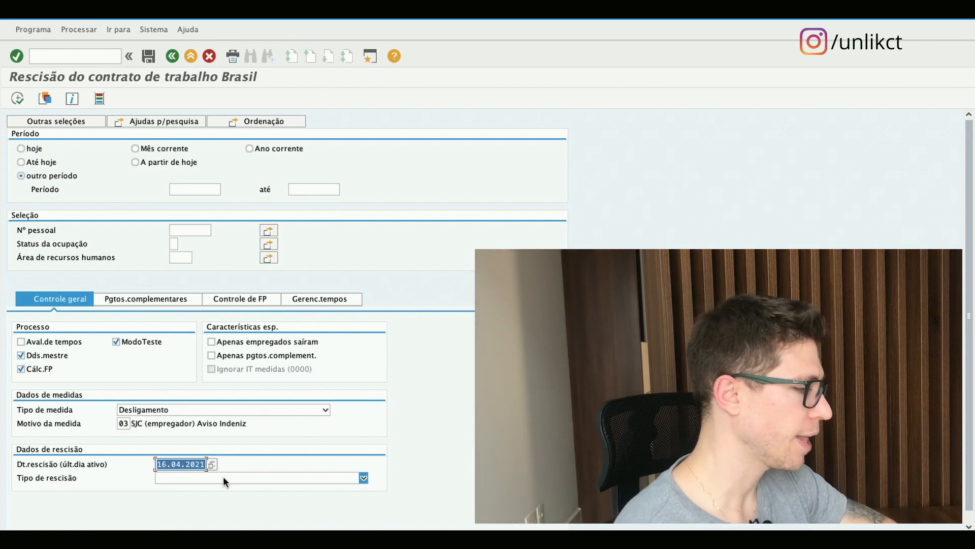
pyautogui.click(243, 478)
pyautogui.click(234, 492)
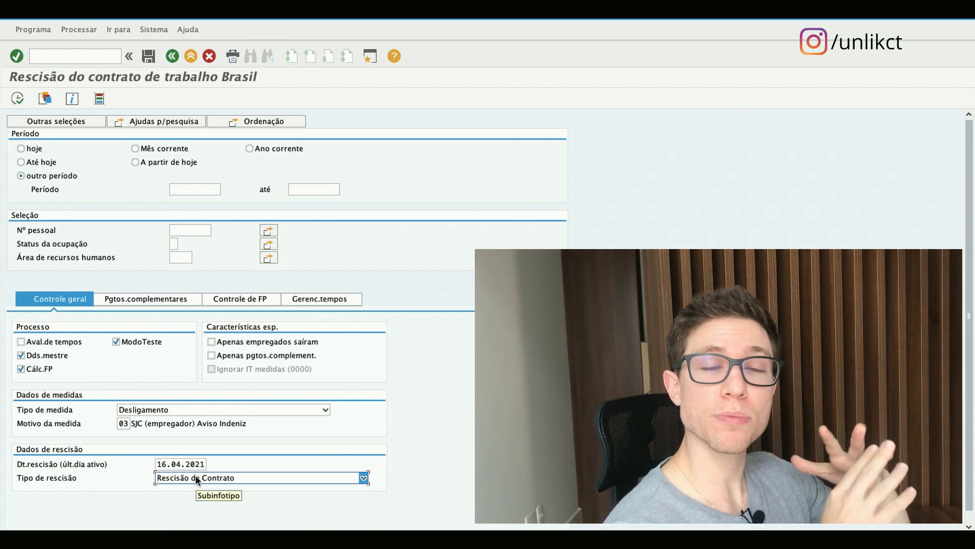
# Step: Clear the action type, action reason, termination date and termination type so these four fields are blank
pyautogui.click(166, 410)
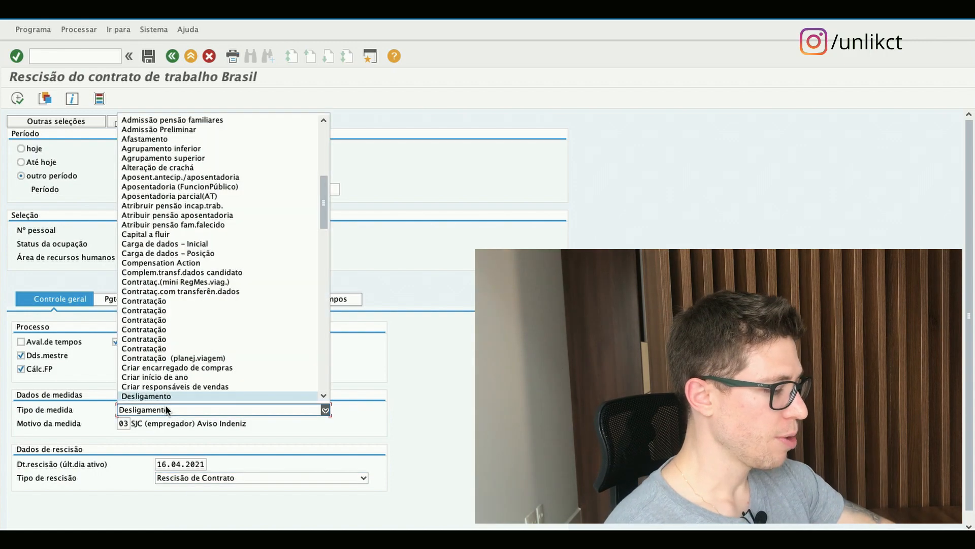
pyautogui.scroll(8, 159, 218)
pyautogui.scroll(-20, 159, 218)
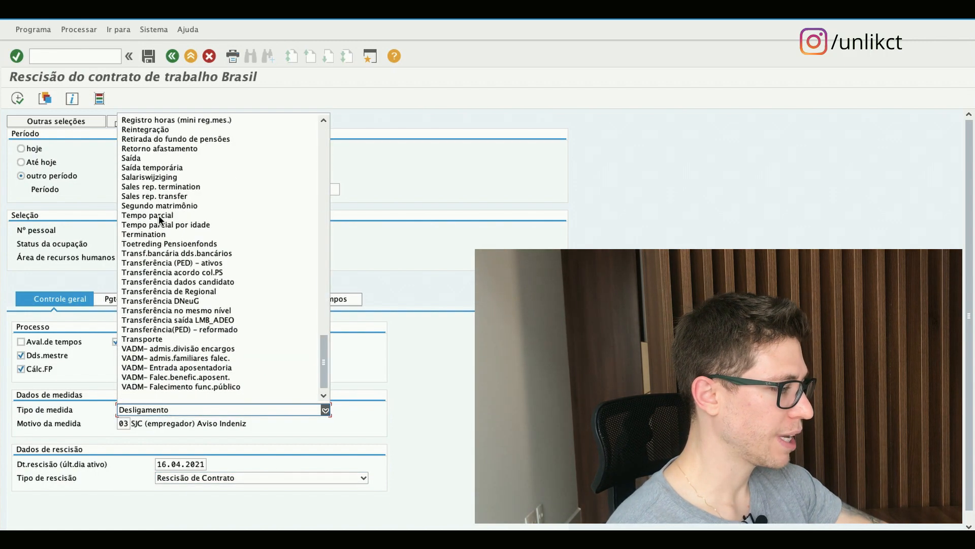
pyautogui.click(169, 399)
pyautogui.press('Tab')
pyautogui.press('BackSpace')
pyautogui.press('Tab')
pyautogui.press('BackSpace')
pyautogui.press('Tab')
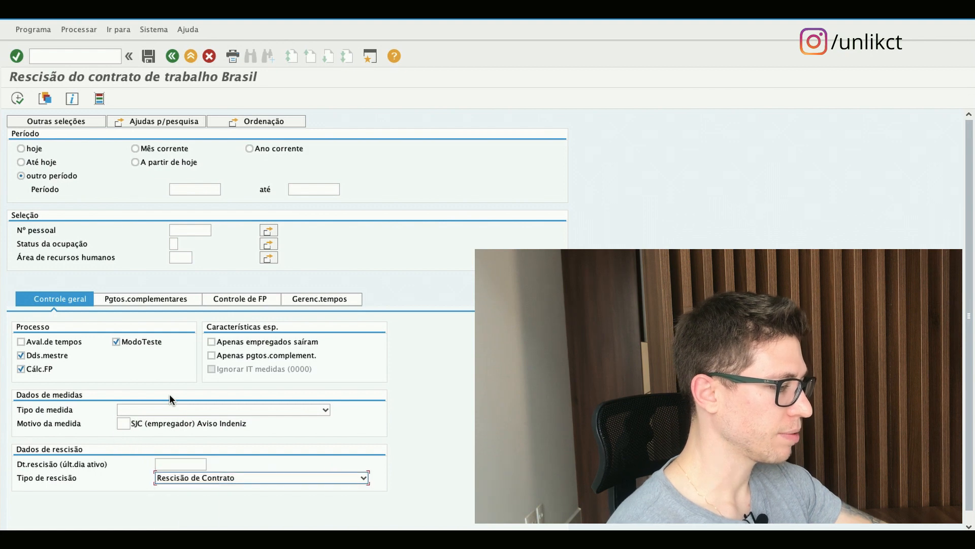
pyautogui.click(241, 476)
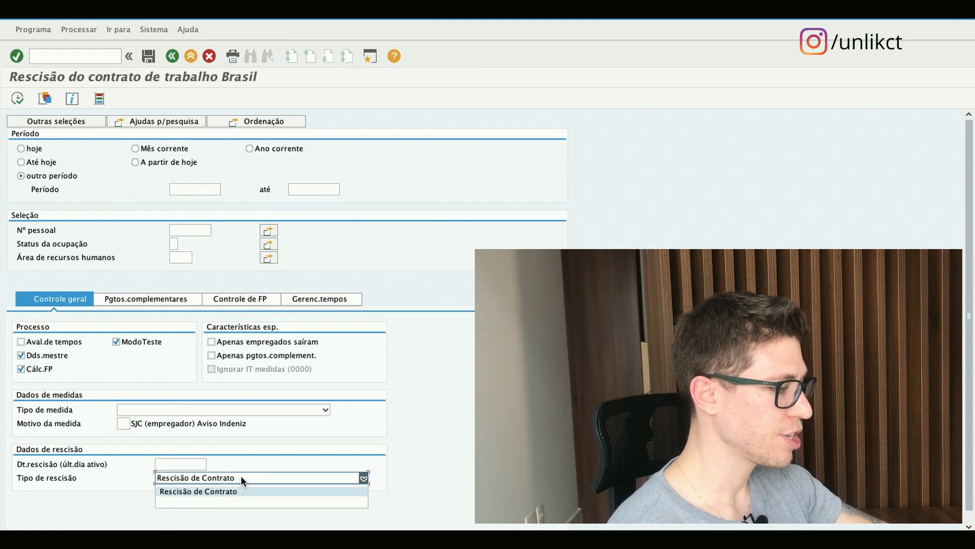
pyautogui.click(230, 501)
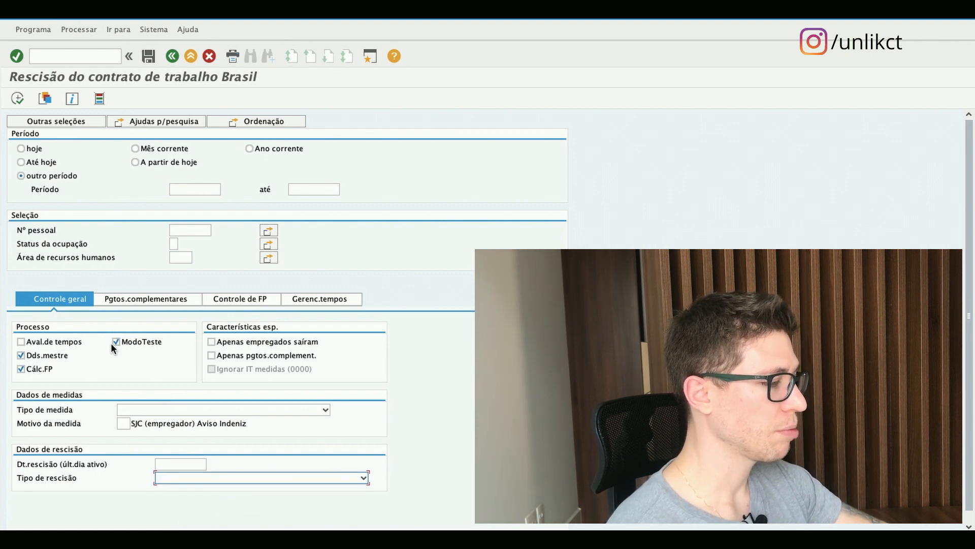
# Step: Fill in the employee's personnel number in the selection, reusing a previously entered value
pyautogui.click(194, 229)
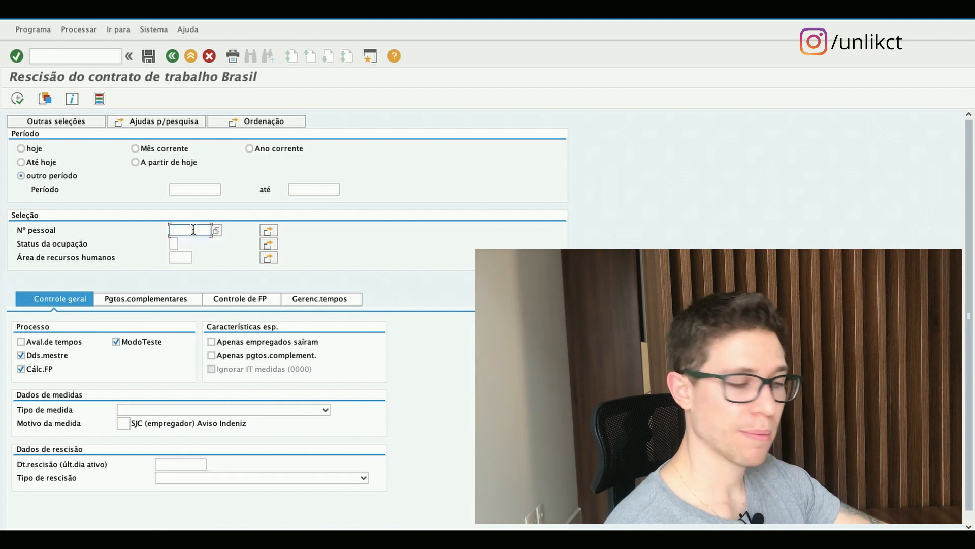
pyautogui.press('Down')
pyautogui.press('Down')
pyautogui.press('Return')
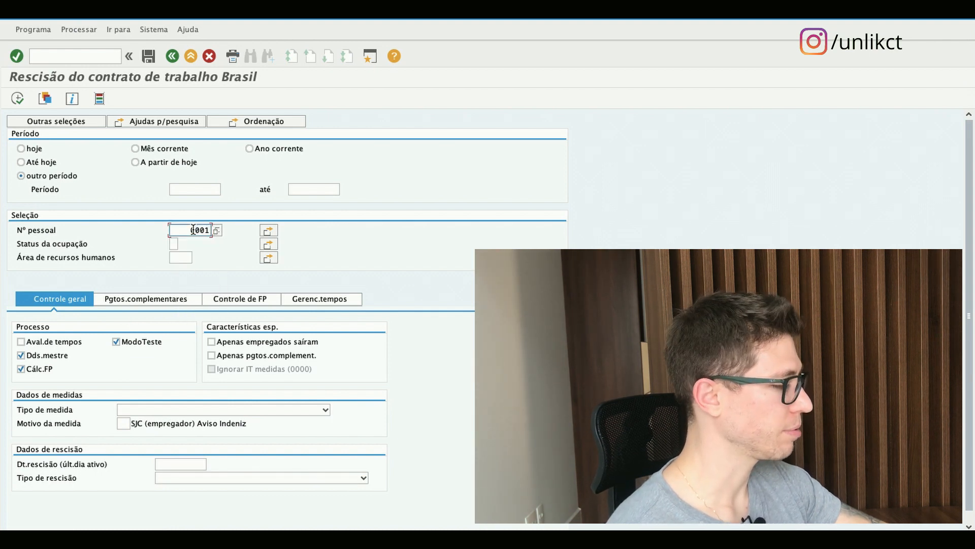
pyautogui.press('Down')
pyautogui.press('Down')
pyautogui.press('Down')
pyautogui.press('Down')
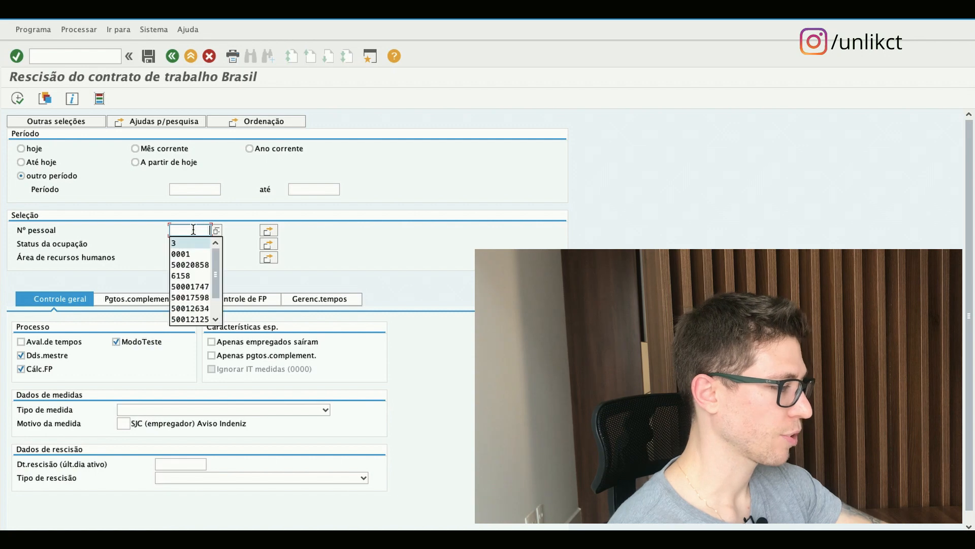
pyautogui.press('Return')
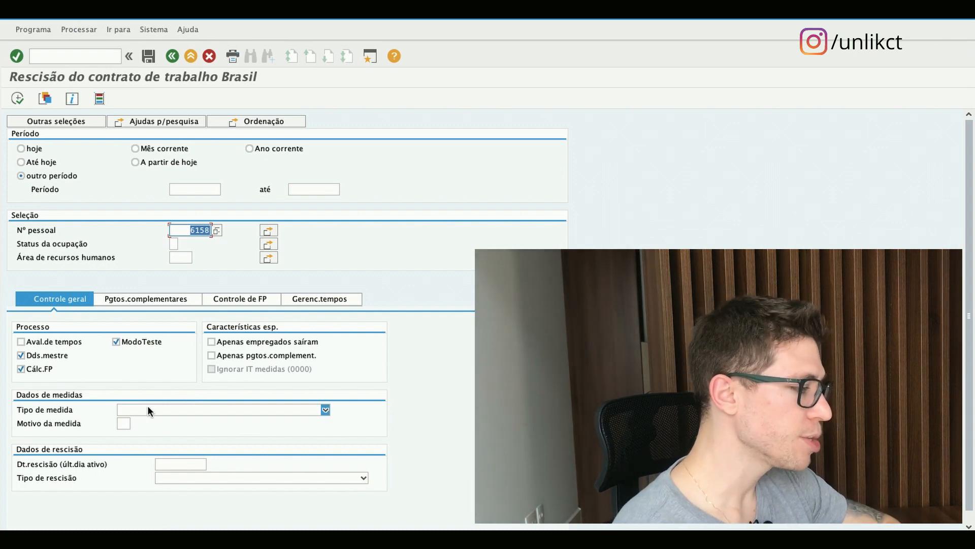
pyautogui.click(122, 424)
pyautogui.click(173, 463)
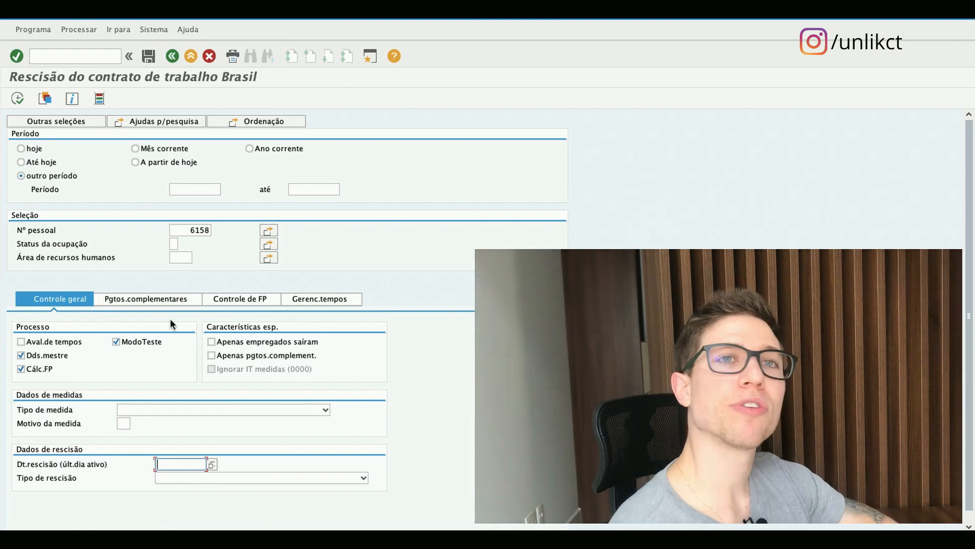
# Step: Examine the indemnity codes available for the first supplementary payment row, and close their list without choosing one
pyautogui.click(146, 298)
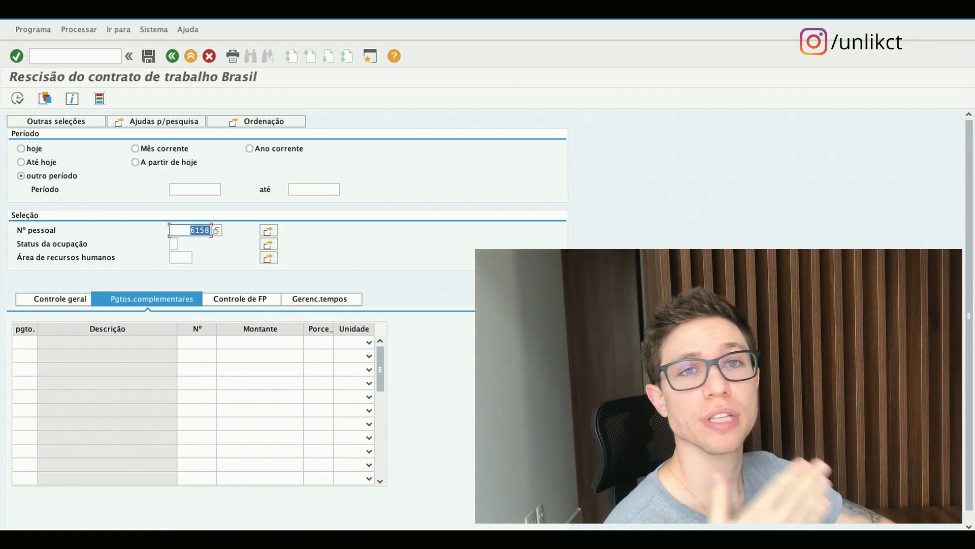
pyautogui.click(23, 342)
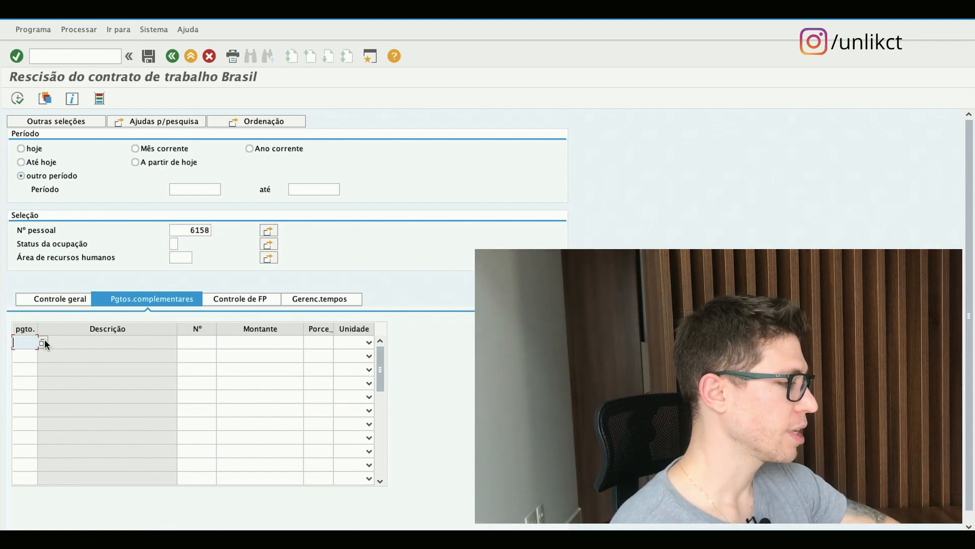
pyautogui.click(43, 342)
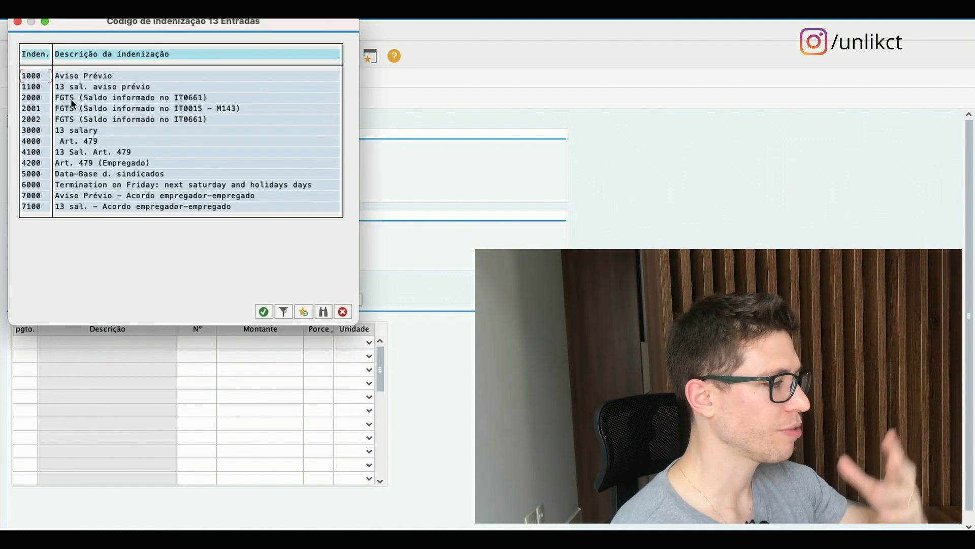
pyautogui.click(74, 77)
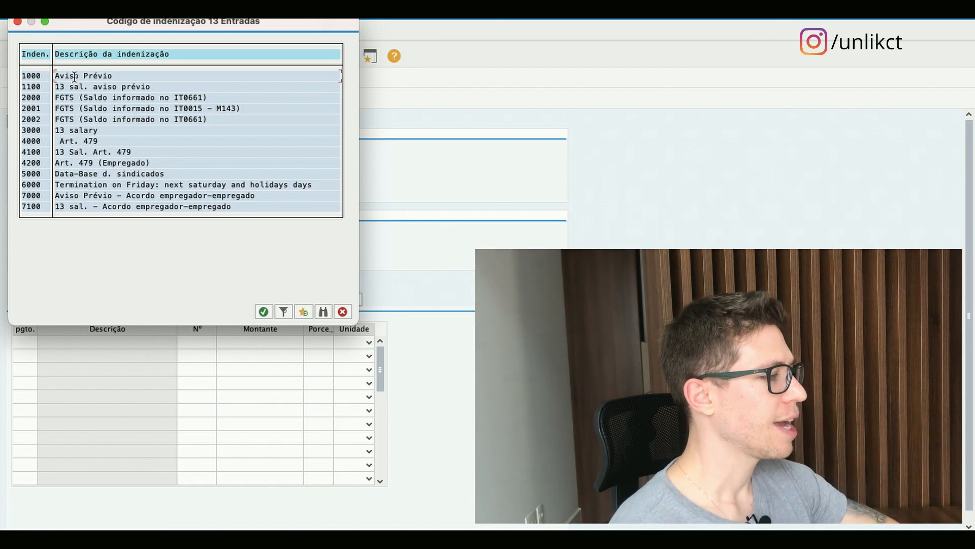
pyautogui.click(80, 130)
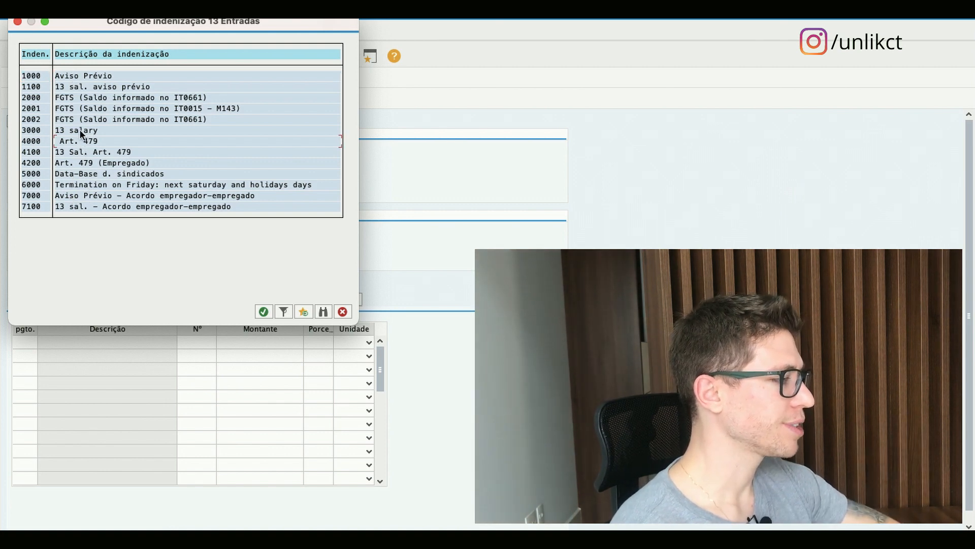
pyautogui.click(105, 185)
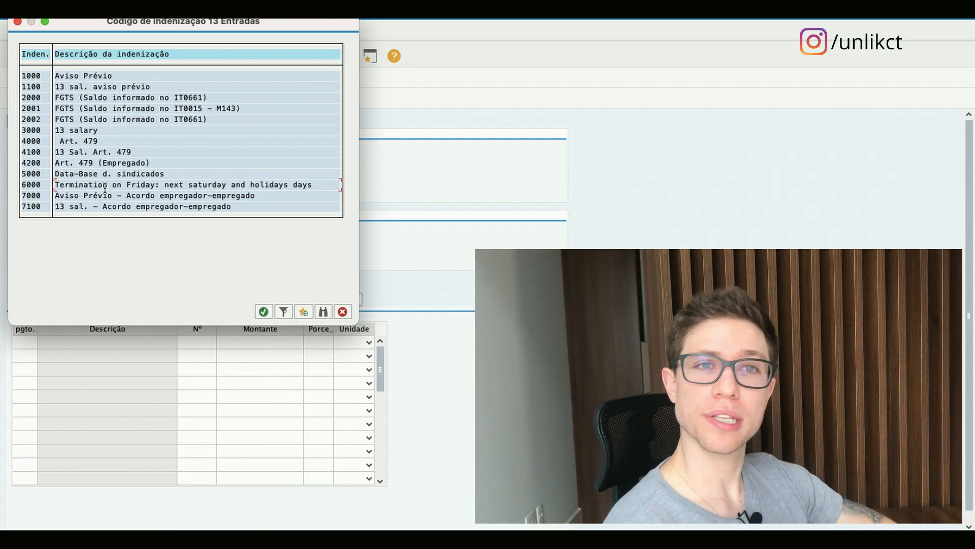
pyautogui.click(343, 312)
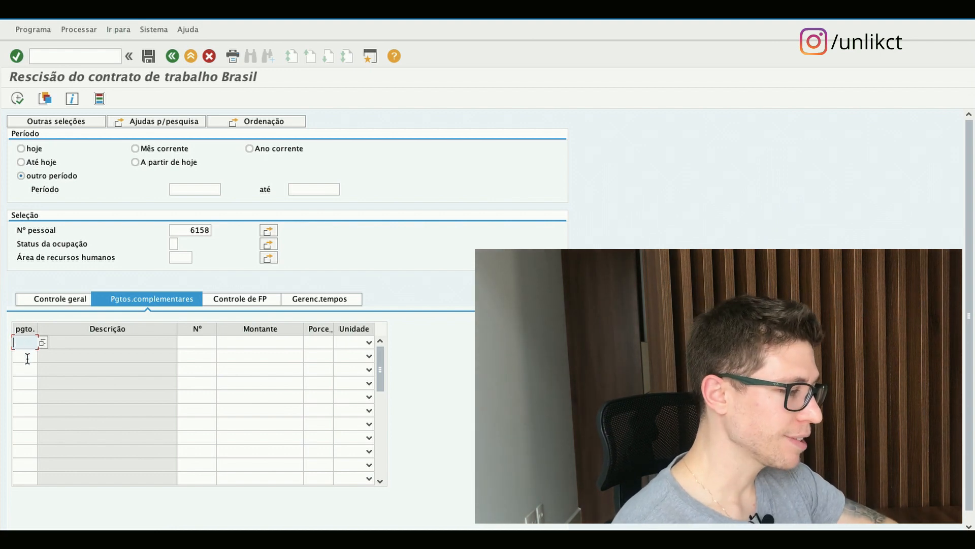
# Step: Set the requested termination payment date to 20.04.2021 in the payroll control settings
pyautogui.click(22, 400)
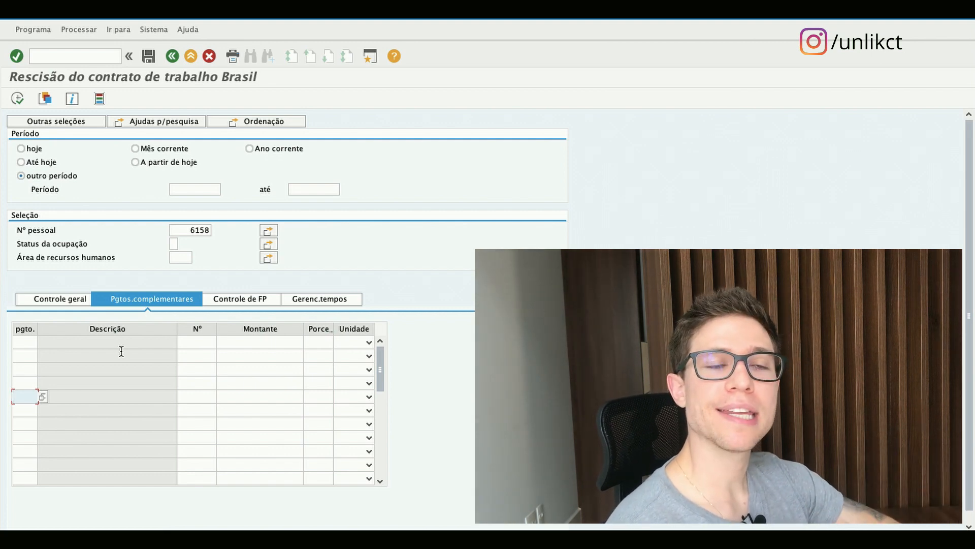
pyautogui.click(240, 299)
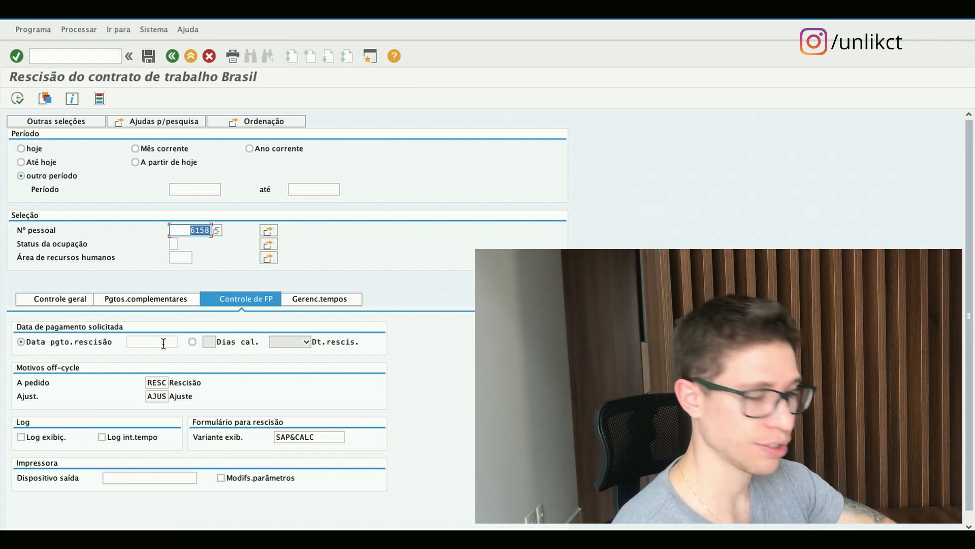
pyautogui.click(164, 343)
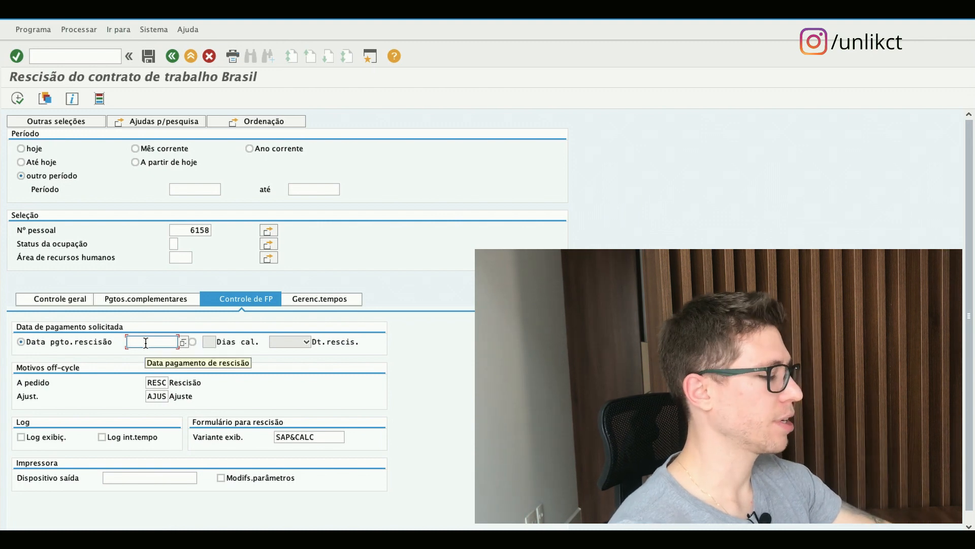
pyautogui.write('20042021')
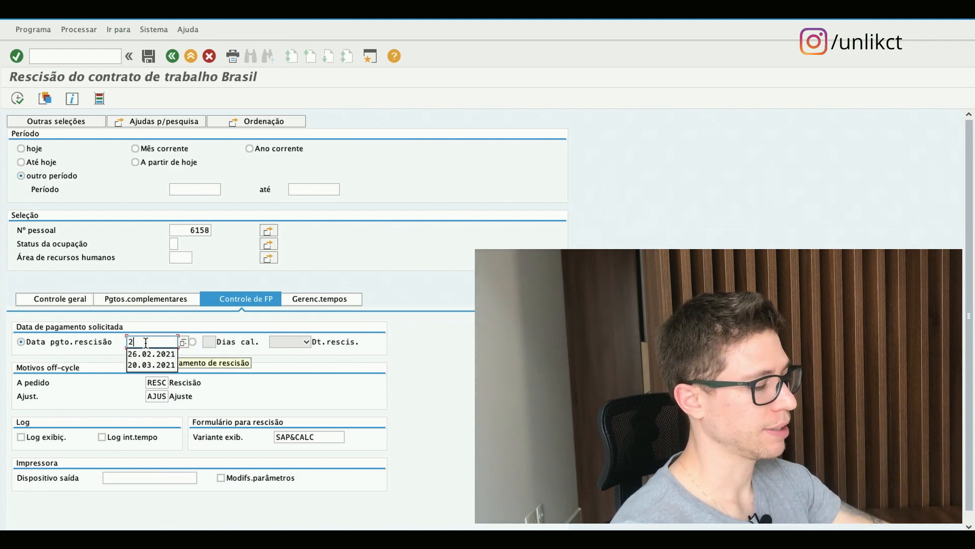
pyautogui.press('Return')
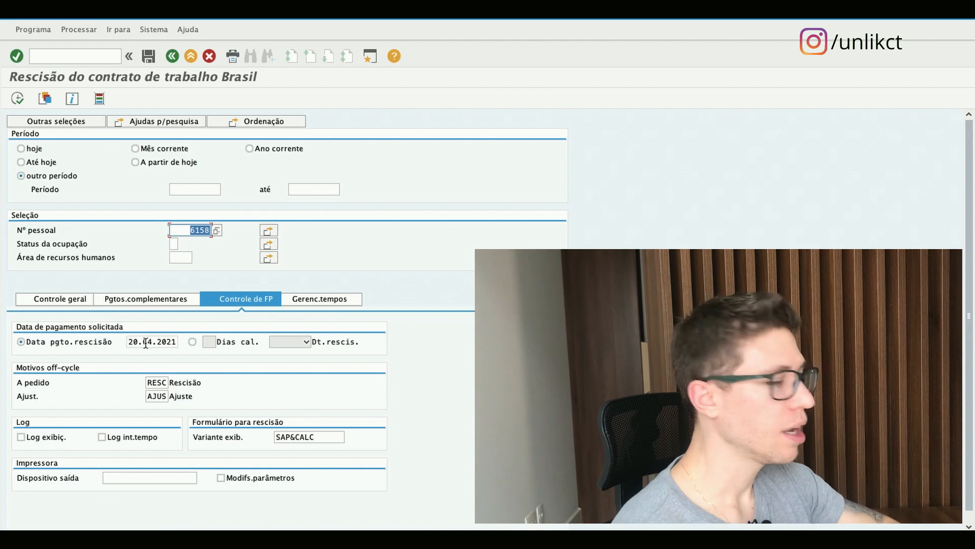
# Step: Try setting the requested payment to 10 calendar days Depois the termination date, and switch back to the Data pgto.rescisão option with a blank date
pyautogui.click(193, 341)
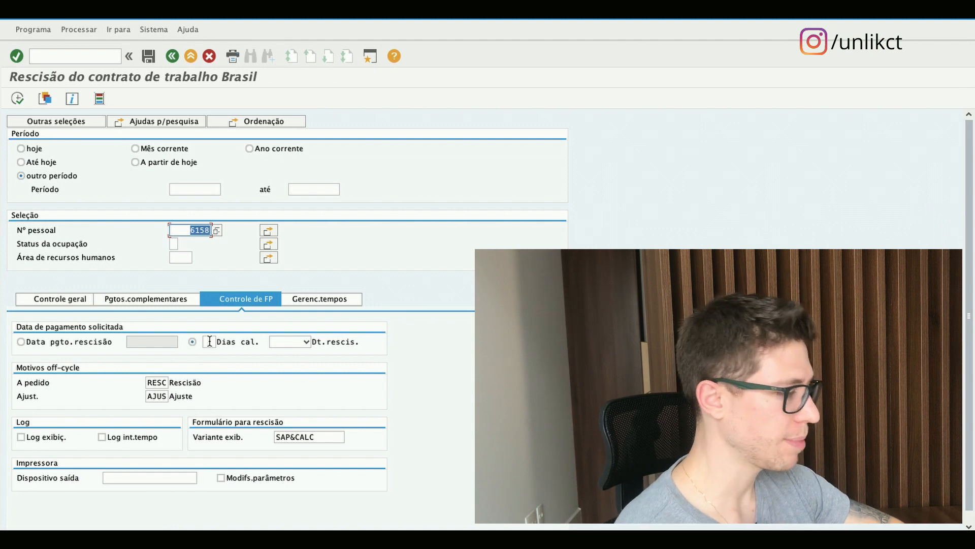
pyautogui.click(212, 340)
pyautogui.write('10')
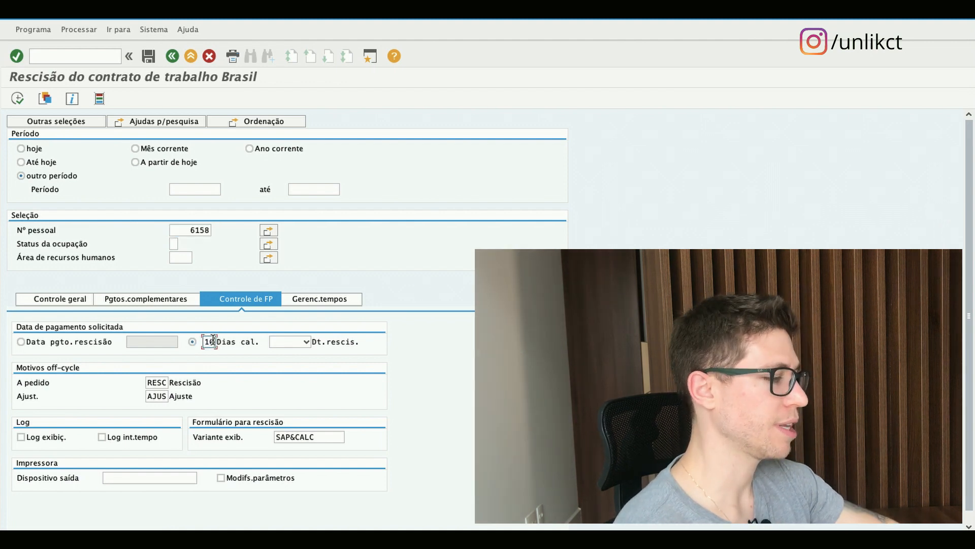
pyautogui.click(307, 341)
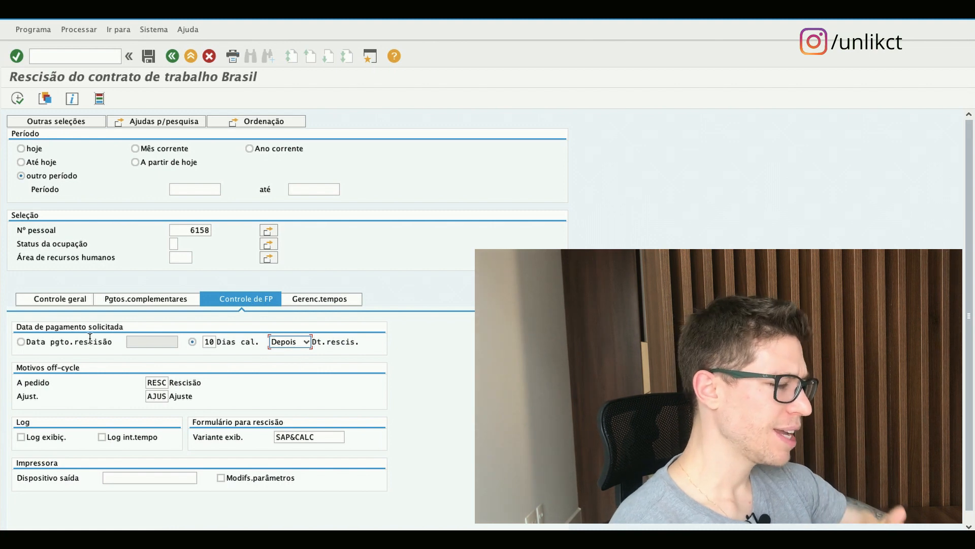
pyautogui.click(22, 344)
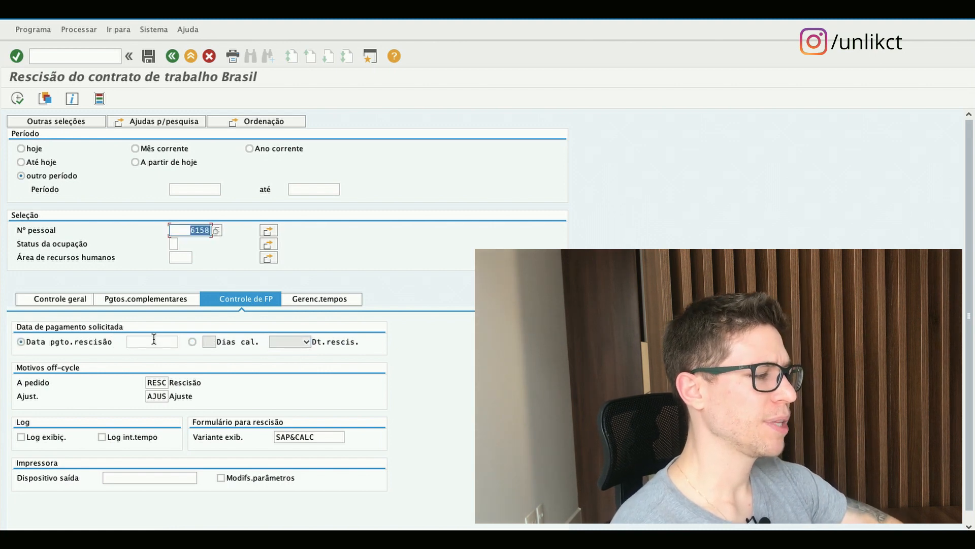
pyautogui.click(153, 339)
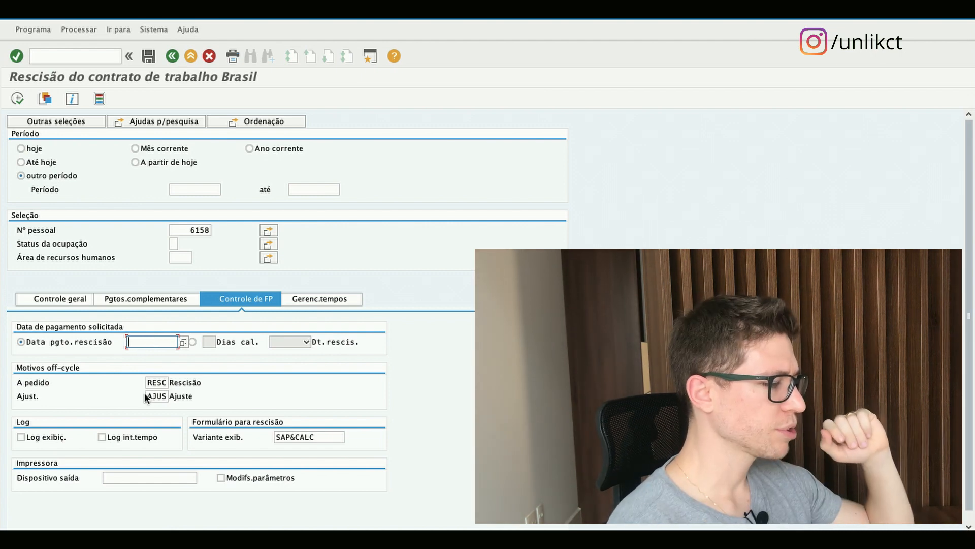
# Step: Review the off-cycle reasons assigned to A pedido and Ajust
pyautogui.click(154, 382)
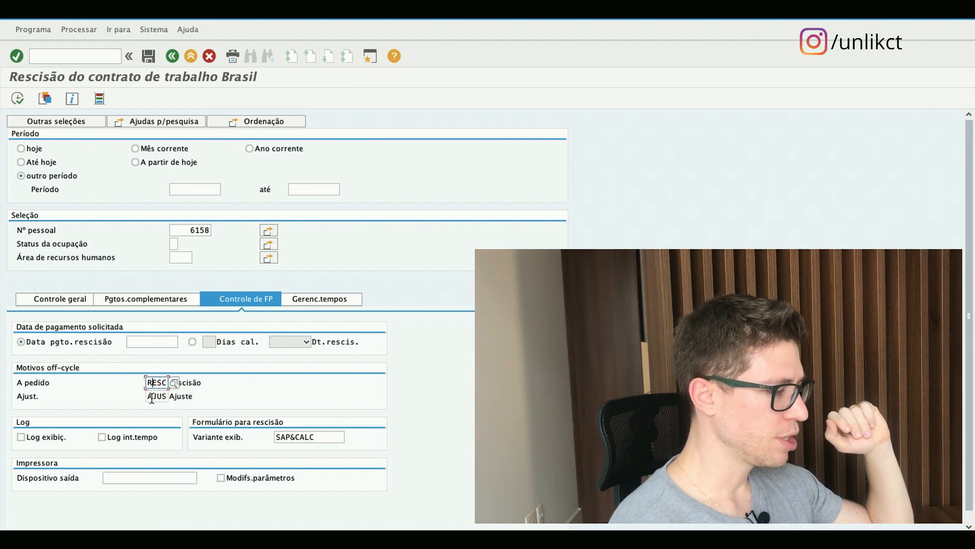
pyautogui.click(152, 397)
pyautogui.click(162, 383)
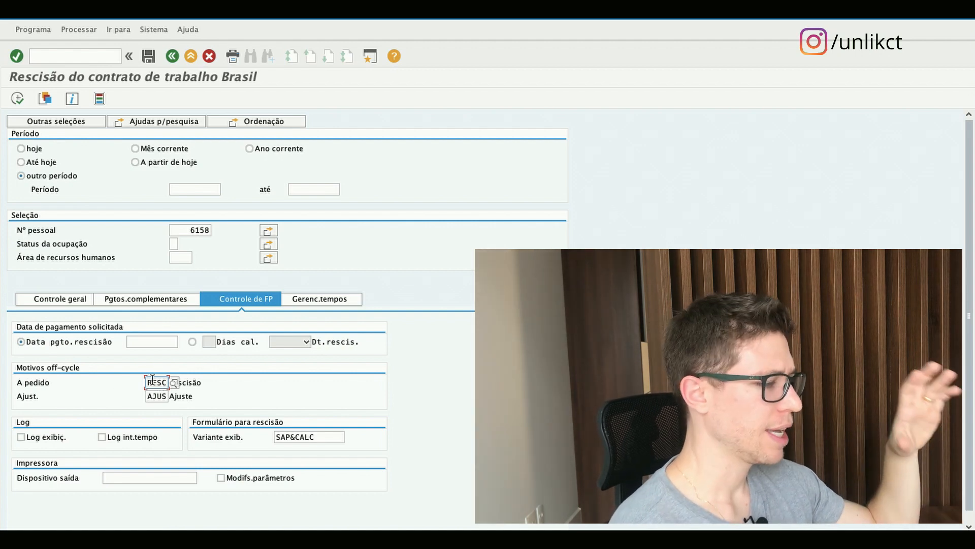
pyautogui.click(155, 396)
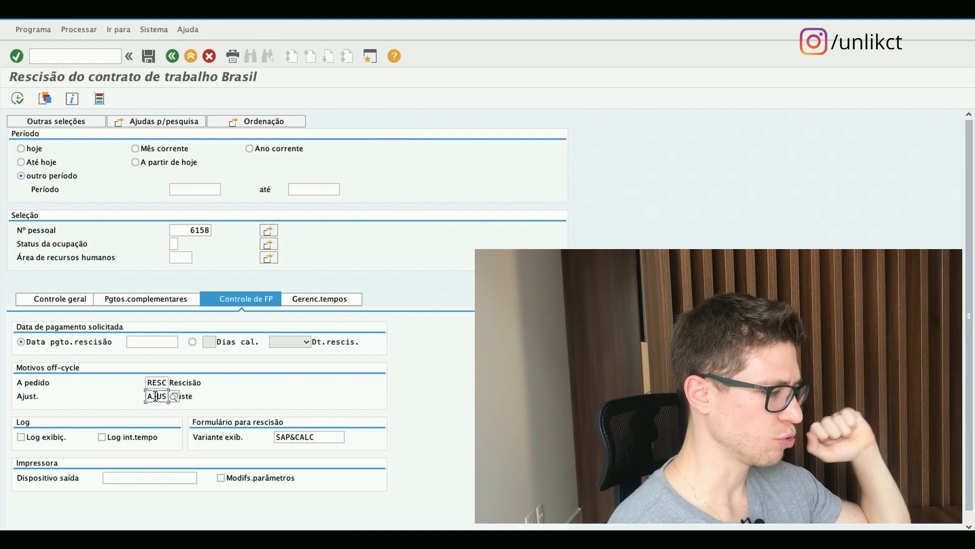
# Step: Enable the Log exibiç. option in the payroll control settings and disable it again
pyautogui.click(45, 441)
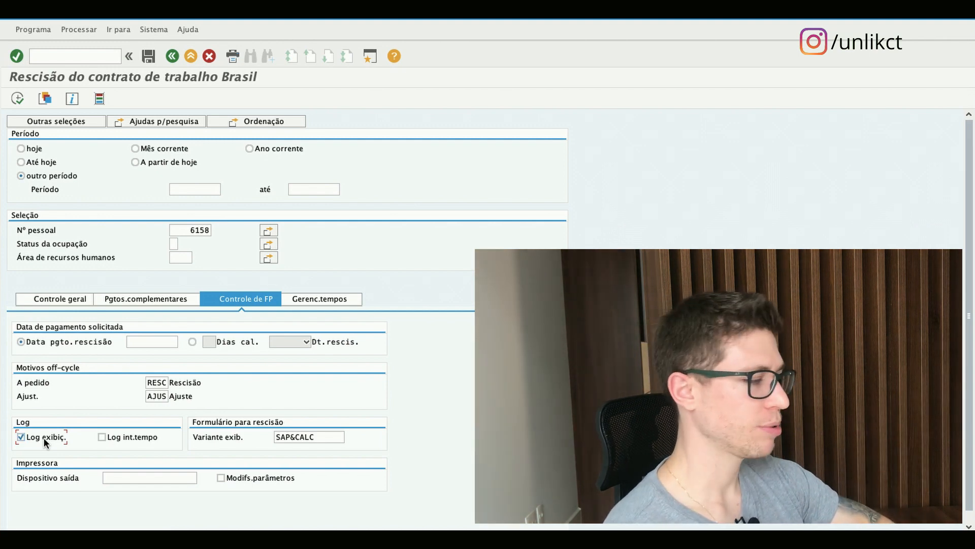
pyautogui.click(44, 441)
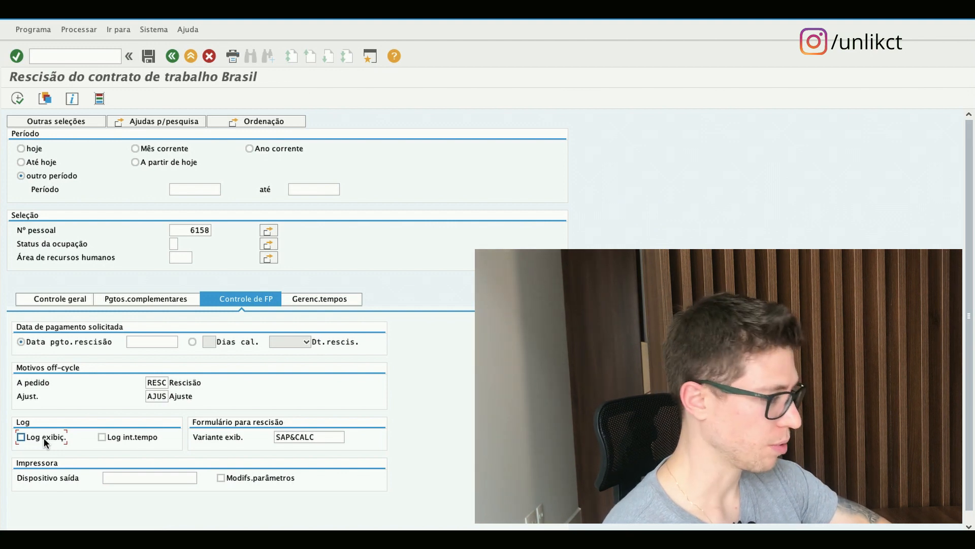
pyautogui.press('Tab')
pyautogui.press('Tab')
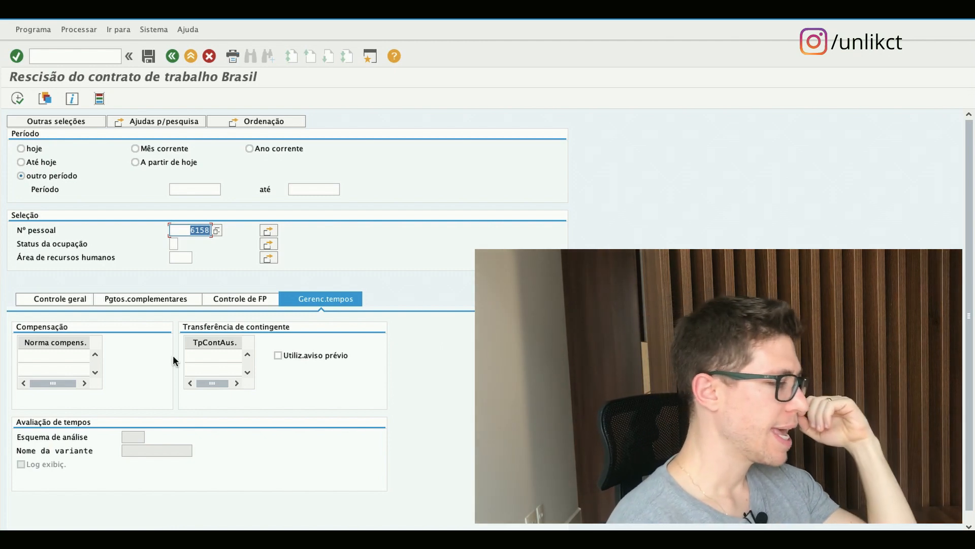
# Step: In time management, choose compensation rule 0005, Férias (Rescisão), from the Brazilian group 37 entries for the first compensation row
pyautogui.click(52, 357)
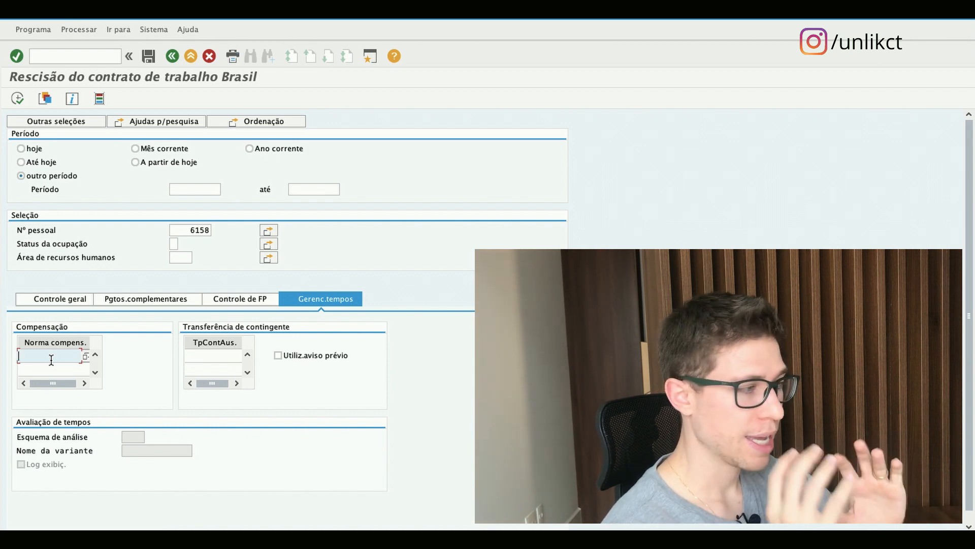
pyautogui.click(85, 356)
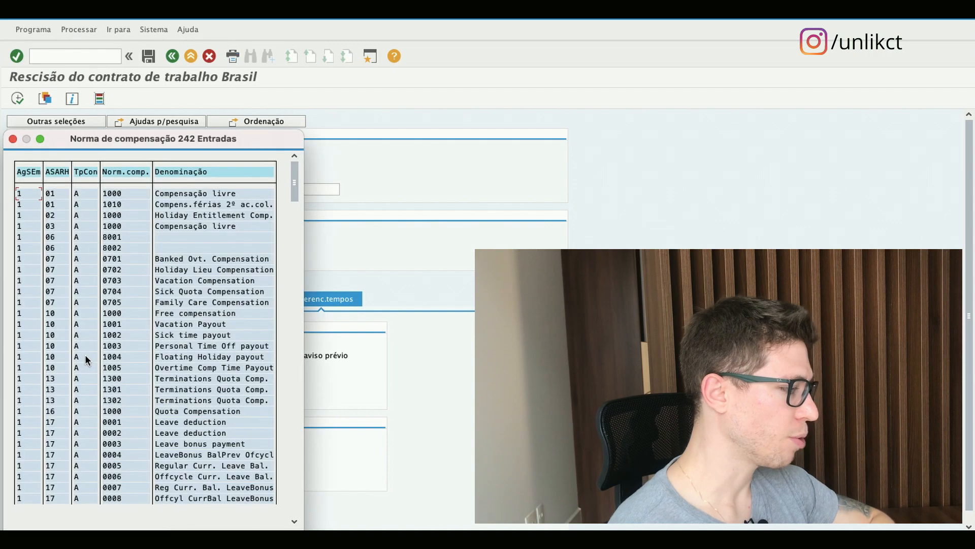
pyautogui.click(291, 481)
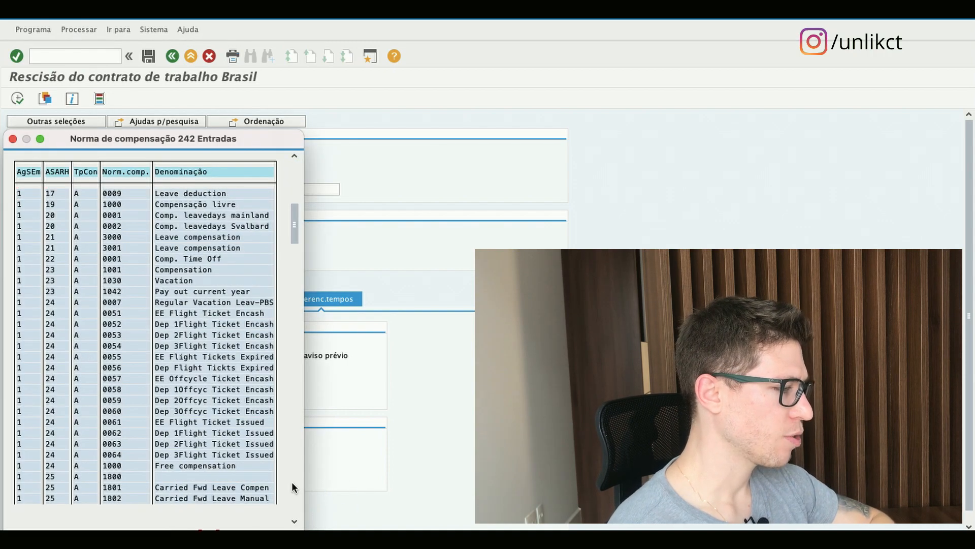
pyautogui.click(291, 482)
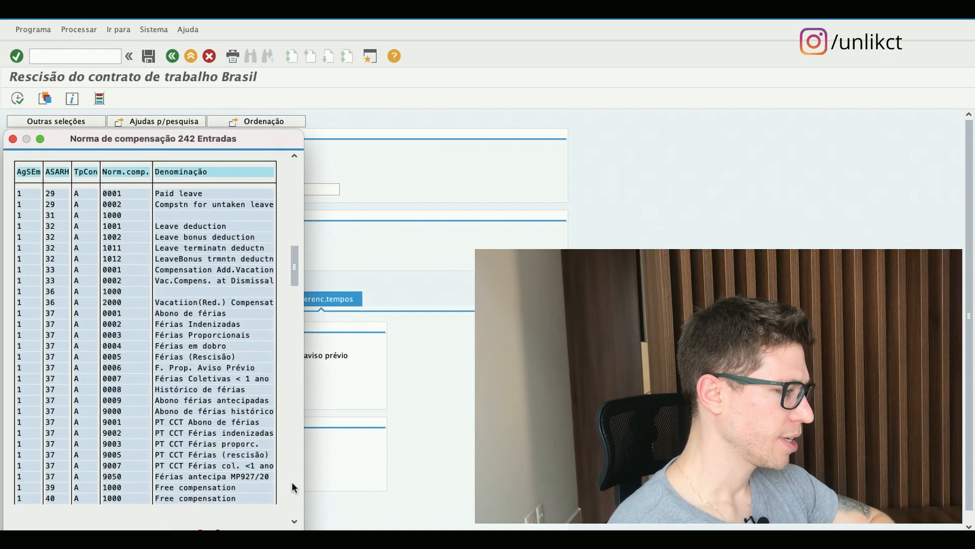
pyautogui.click(58, 313)
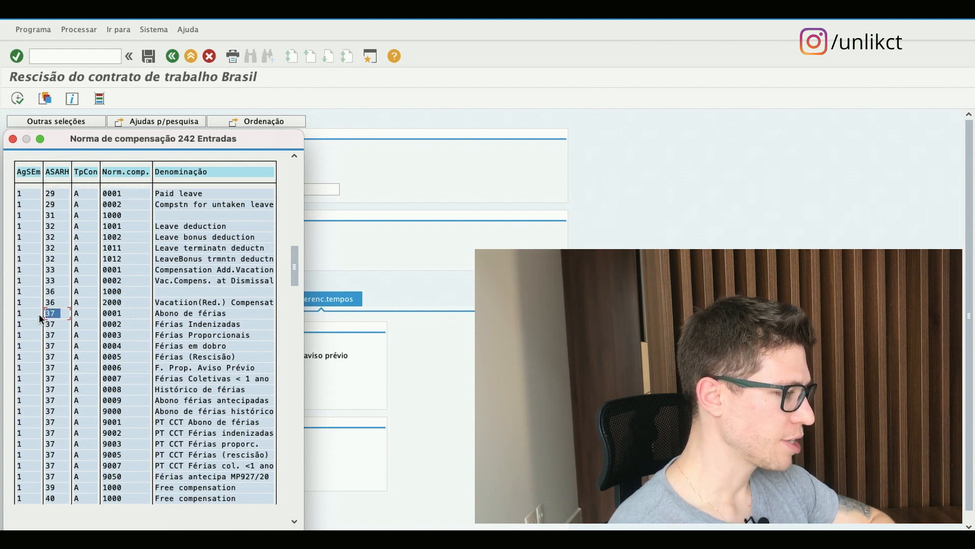
pyautogui.click(243, 355)
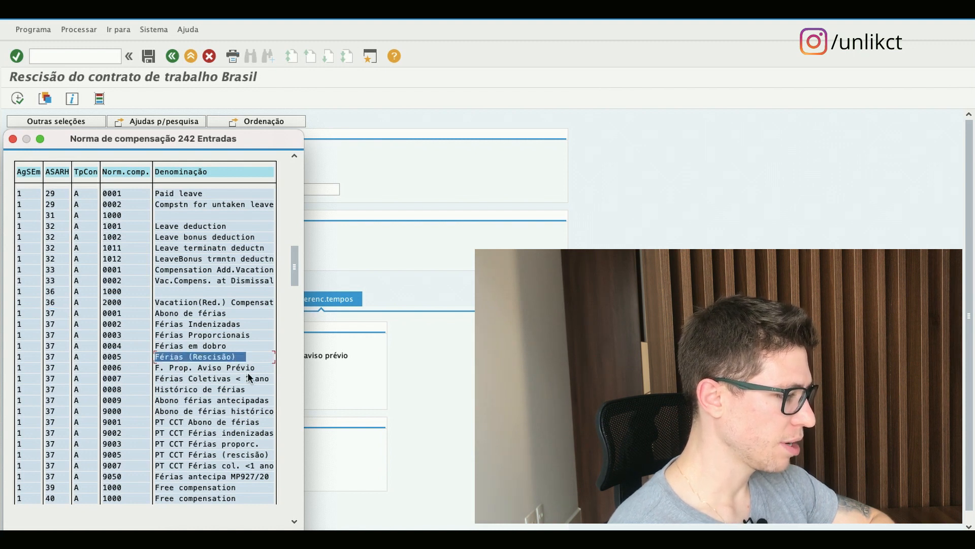
pyautogui.click(258, 367)
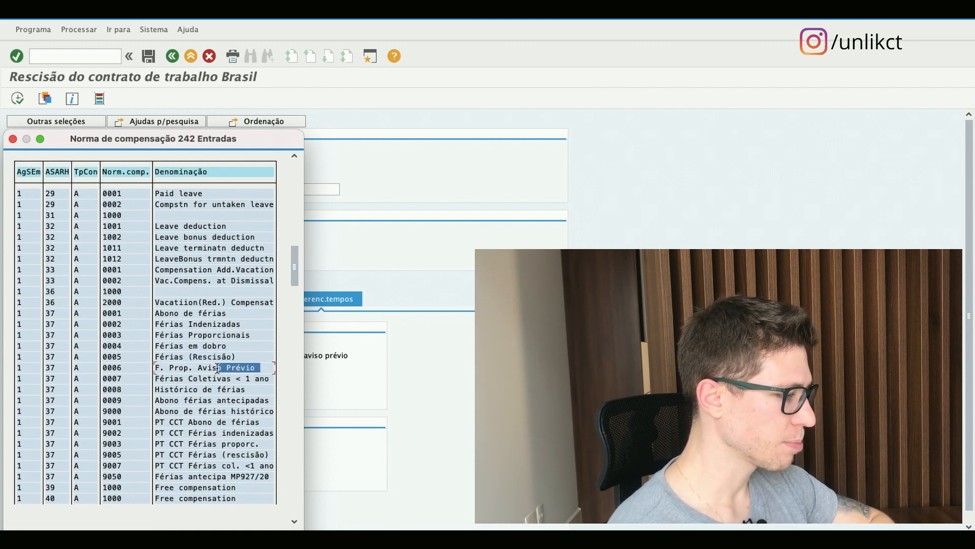
pyautogui.click(126, 356)
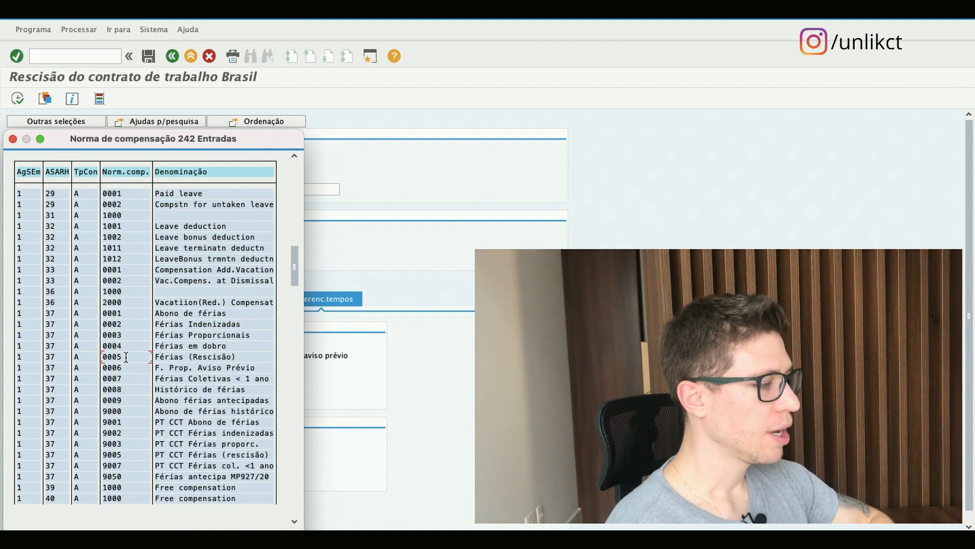
pyautogui.moveTo(133, 354); pyautogui.dragTo(103, 357)
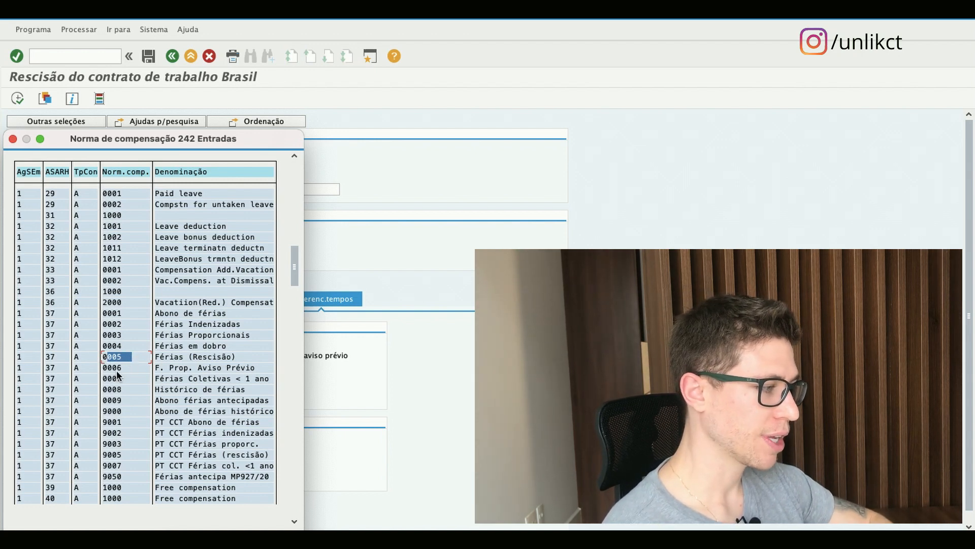
pyautogui.moveTo(117, 368); pyautogui.dragTo(81, 367)
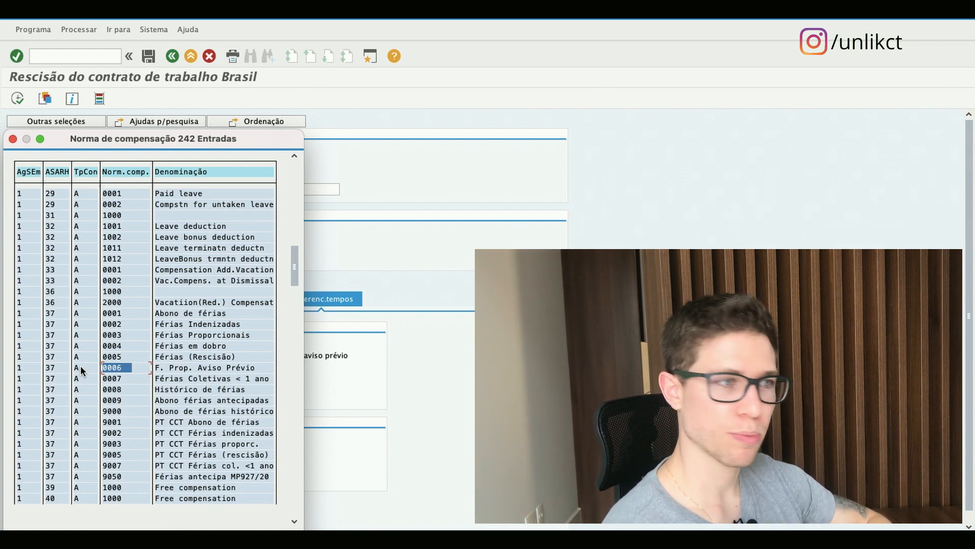
pyautogui.click(127, 356)
pyautogui.doubleClick(127, 356)
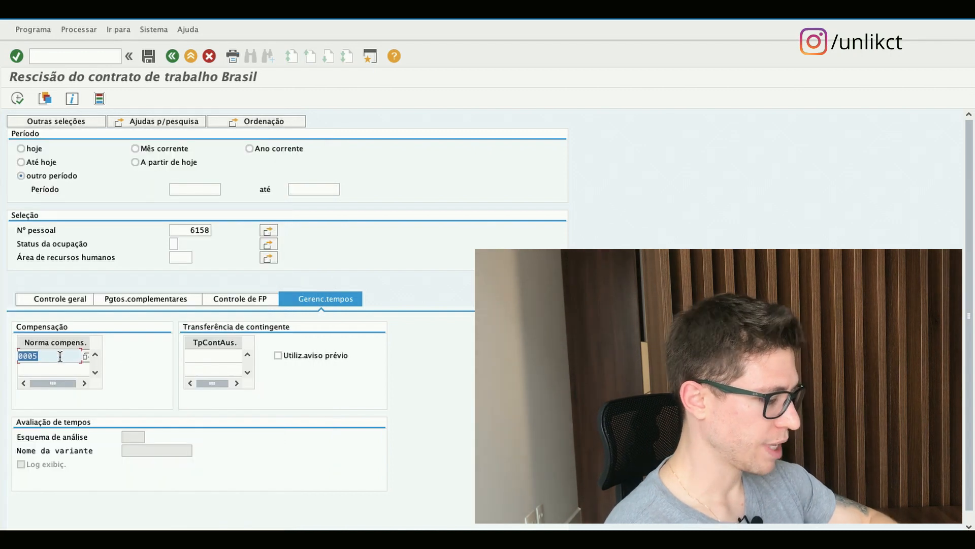
# Step: Enter compensation rule 0006 in the second compensation row
pyautogui.click(46, 368)
pyautogui.write('0006')
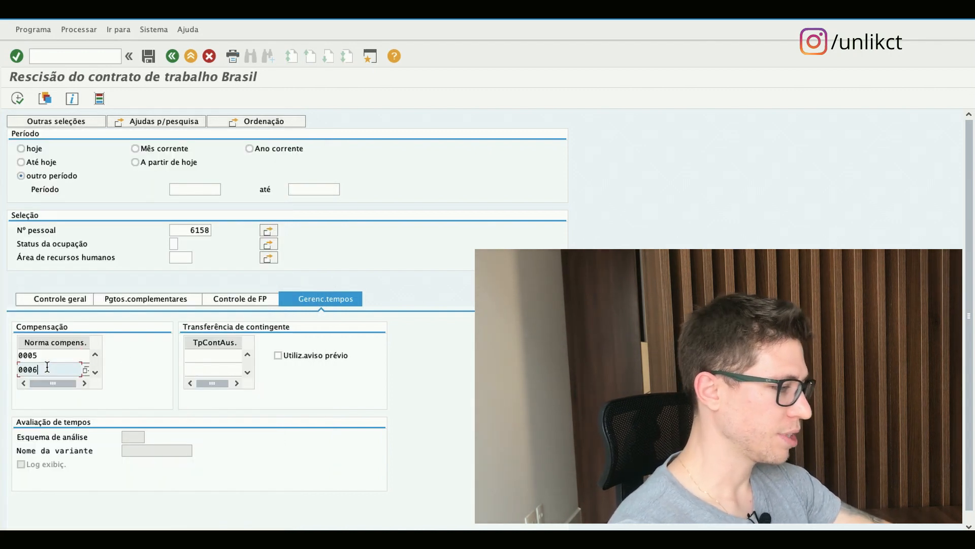
pyautogui.click(71, 358)
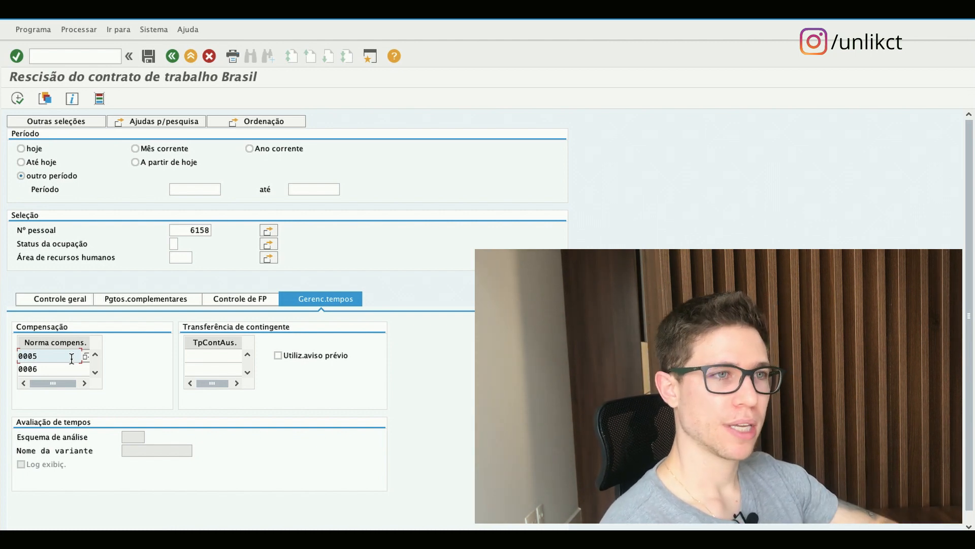
# Step: Choose absence quota type 01, Direito de férias, from the Brazilian group 37 entries for the first quota transfer row
pyautogui.click(200, 355)
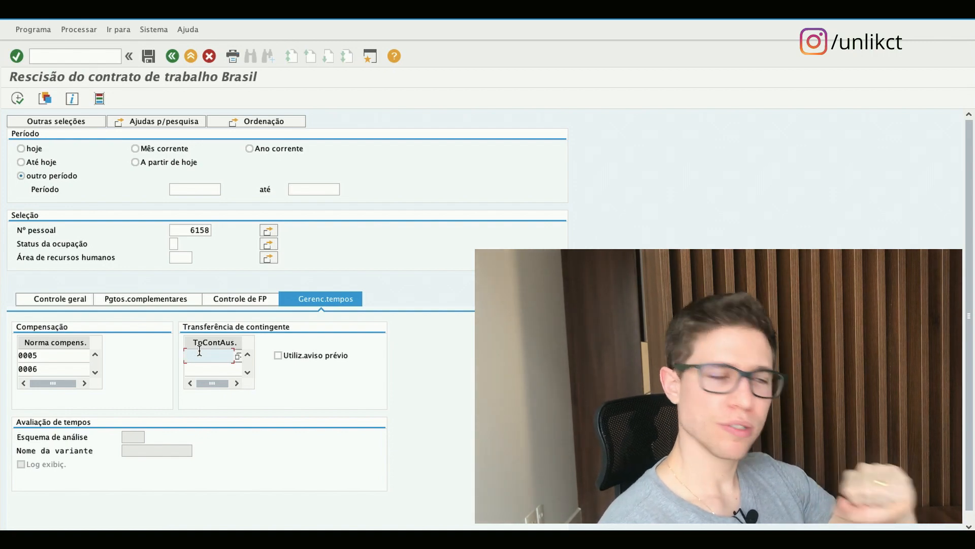
pyautogui.press('F4')
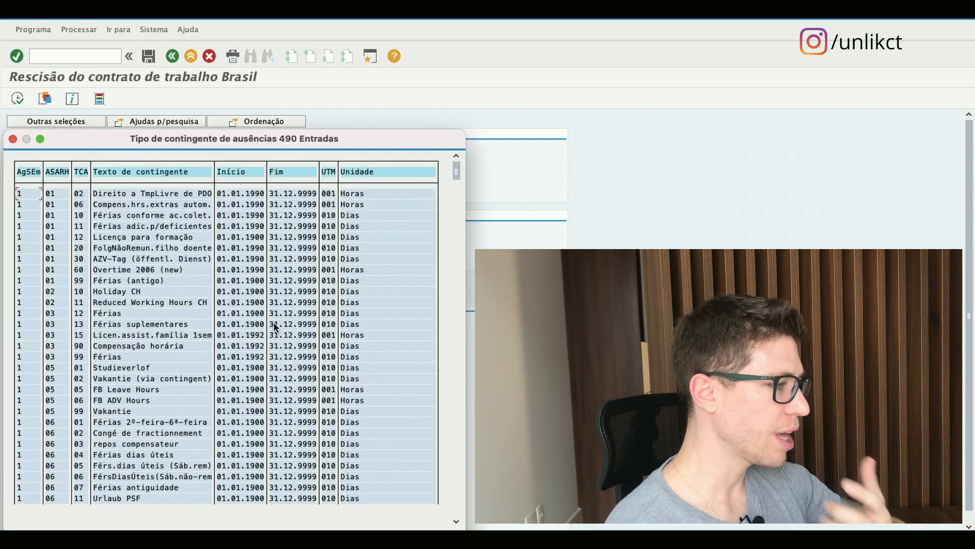
pyautogui.click(459, 472)
pyautogui.click(459, 472)
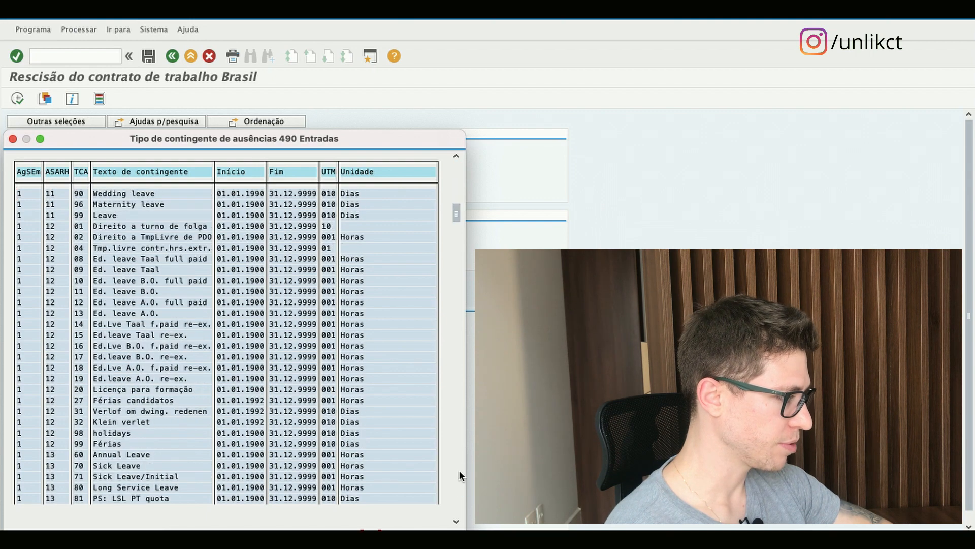
pyautogui.click(459, 473)
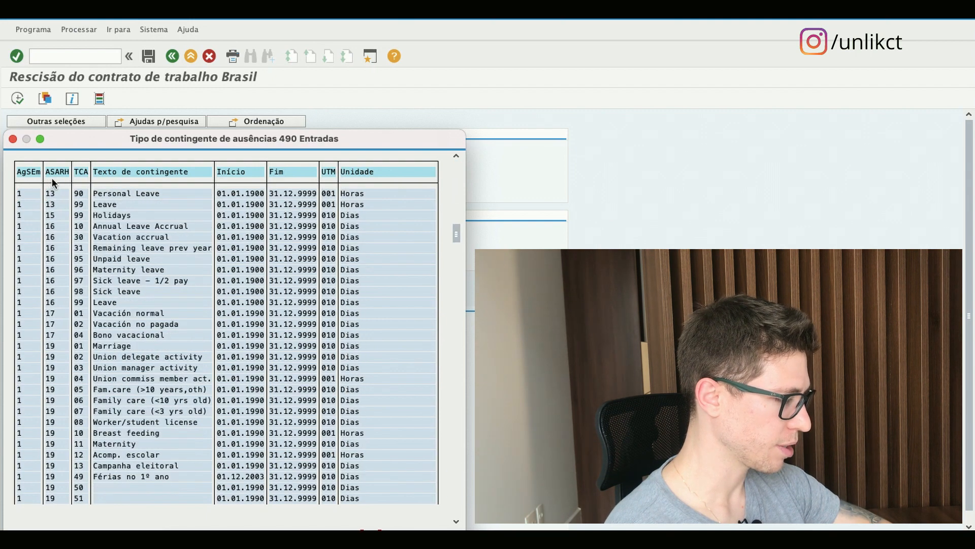
pyautogui.click(459, 502)
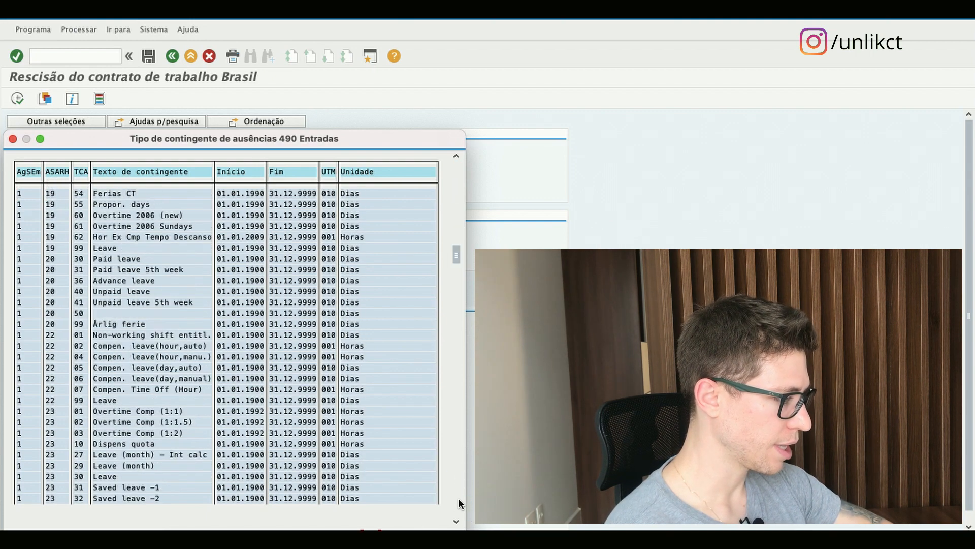
pyautogui.click(460, 502)
pyautogui.click(459, 502)
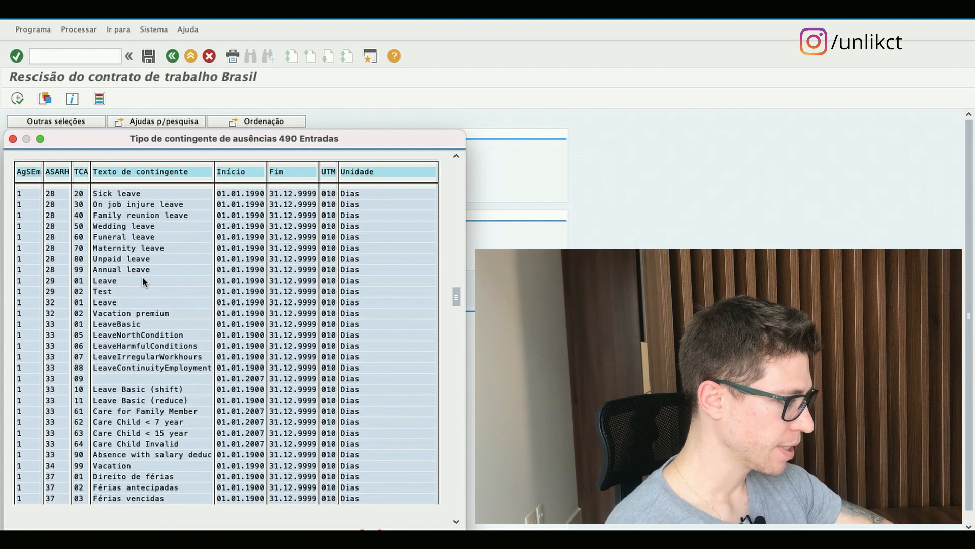
pyautogui.scroll(-1, 175, 477)
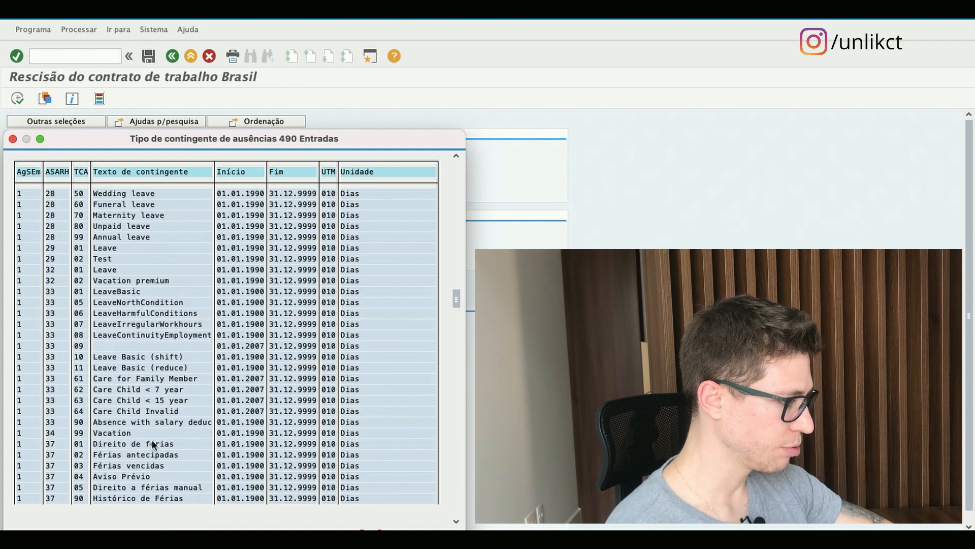
pyautogui.moveTo(180, 444); pyautogui.dragTo(77, 444)
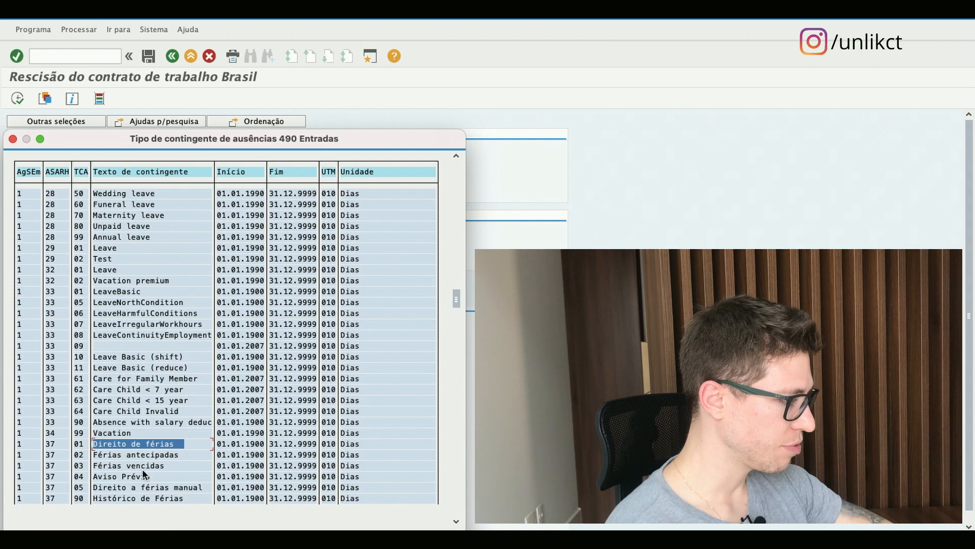
pyautogui.moveTo(157, 474); pyautogui.dragTo(92, 476)
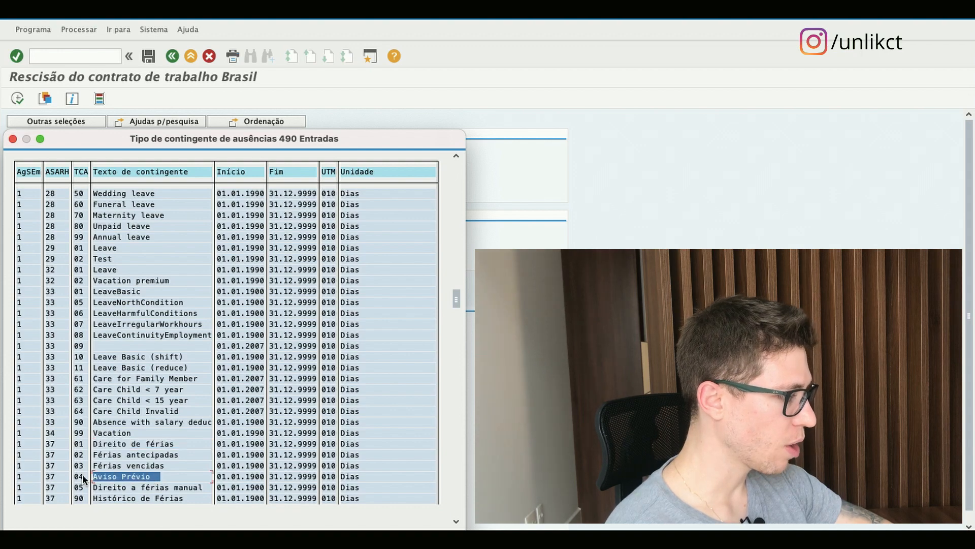
pyautogui.doubleClick(116, 445)
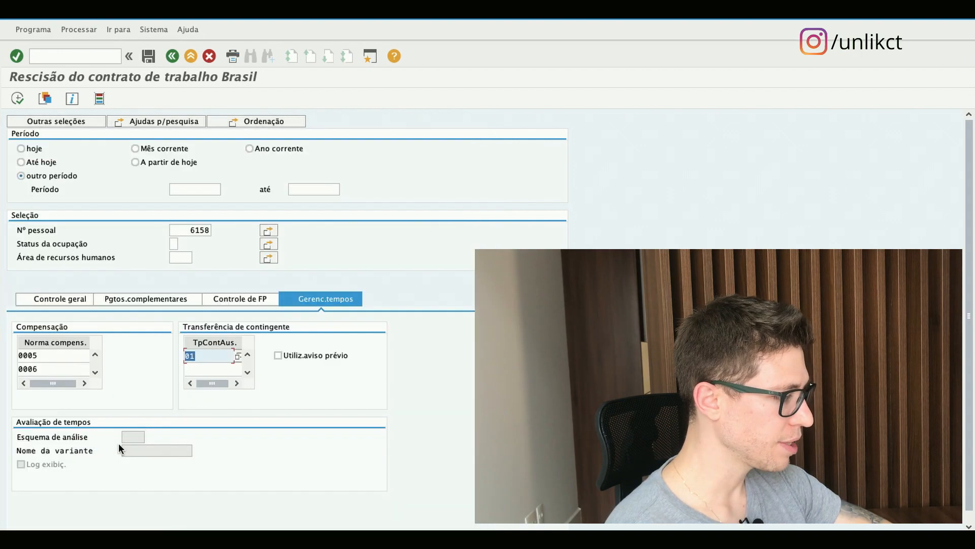
# Step: Enter absence quota type 04 (Aviso Prévio) in the second quota transfer row
pyautogui.click(202, 371)
pyautogui.write('04')
pyautogui.press('Return')
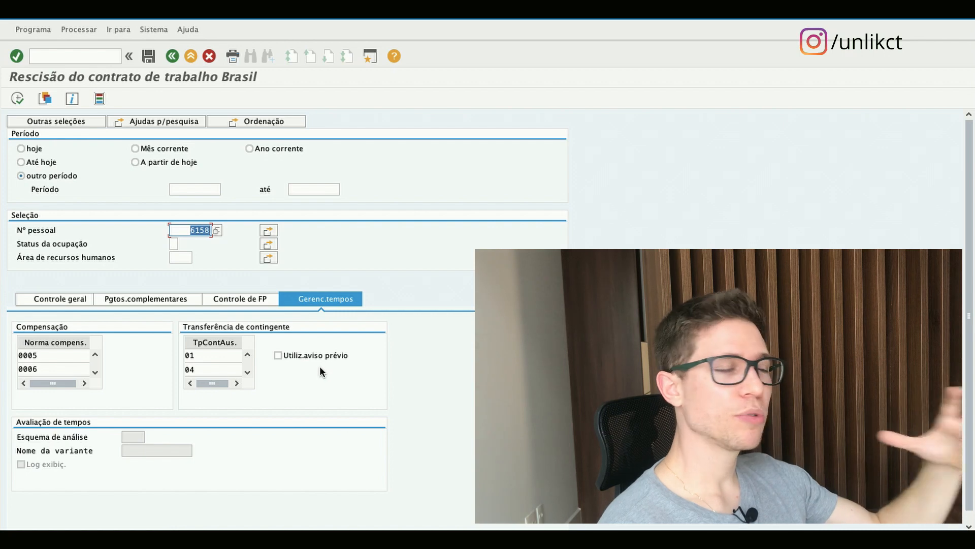
pyautogui.click(200, 375)
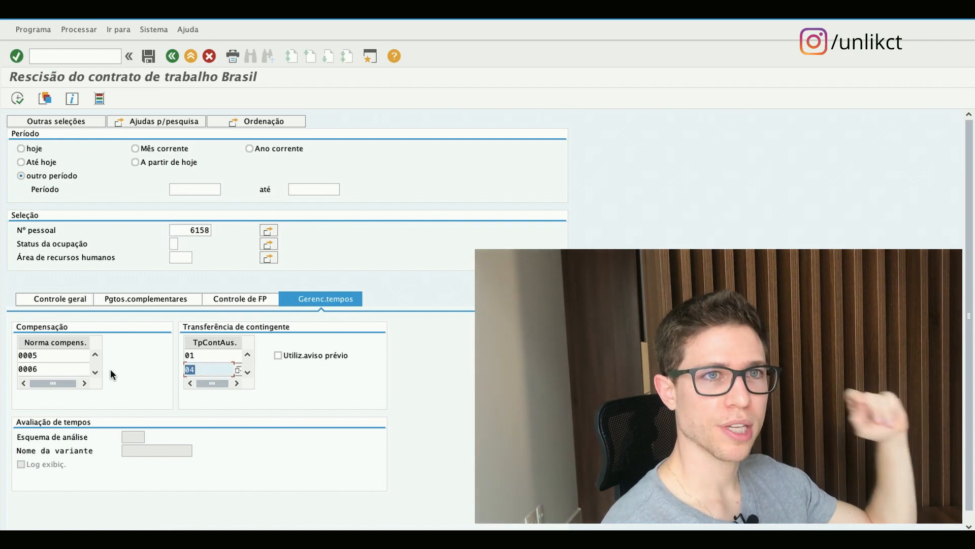
# Step: Enable the Utiliz.aviso prévio option for the quota transfer
pyautogui.click(54, 370)
pyautogui.doubleClick(53, 369)
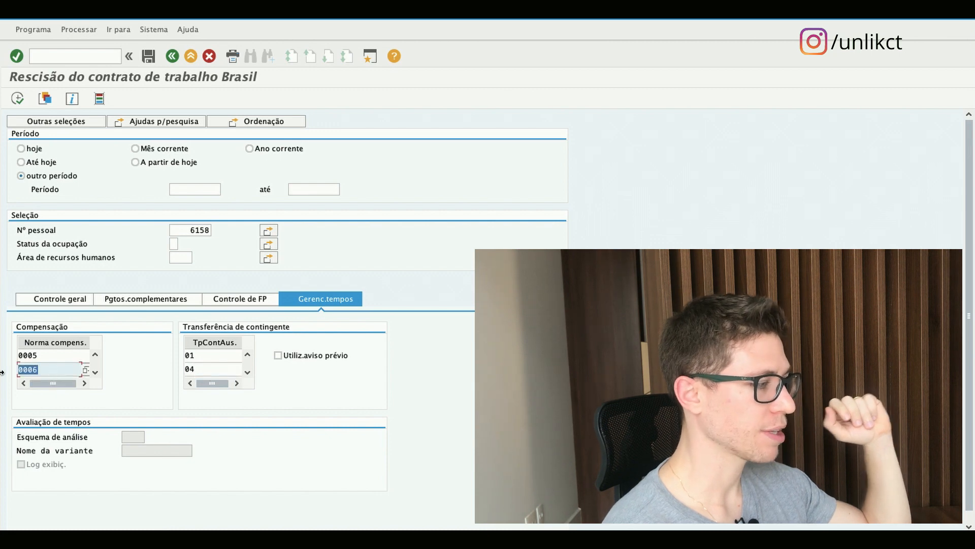
pyautogui.click(321, 358)
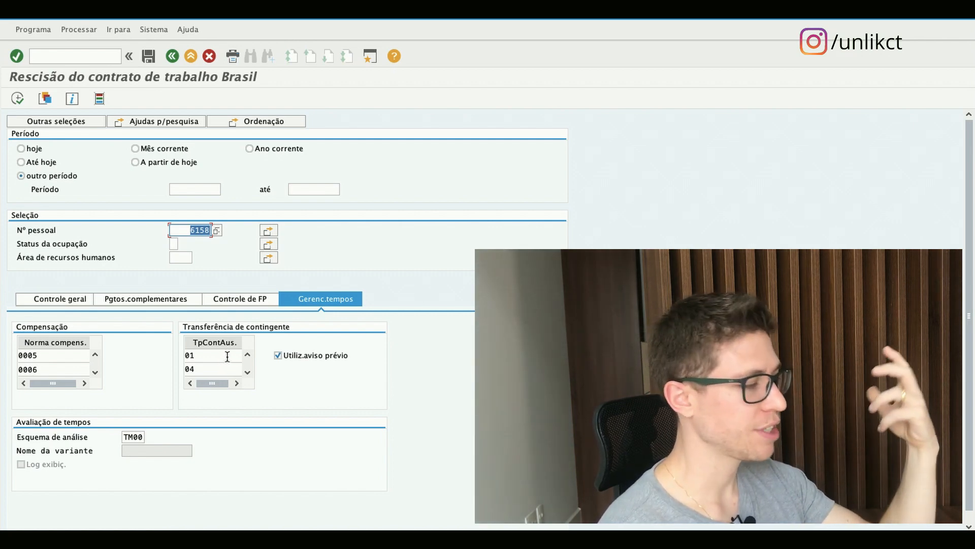
pyautogui.click(218, 368)
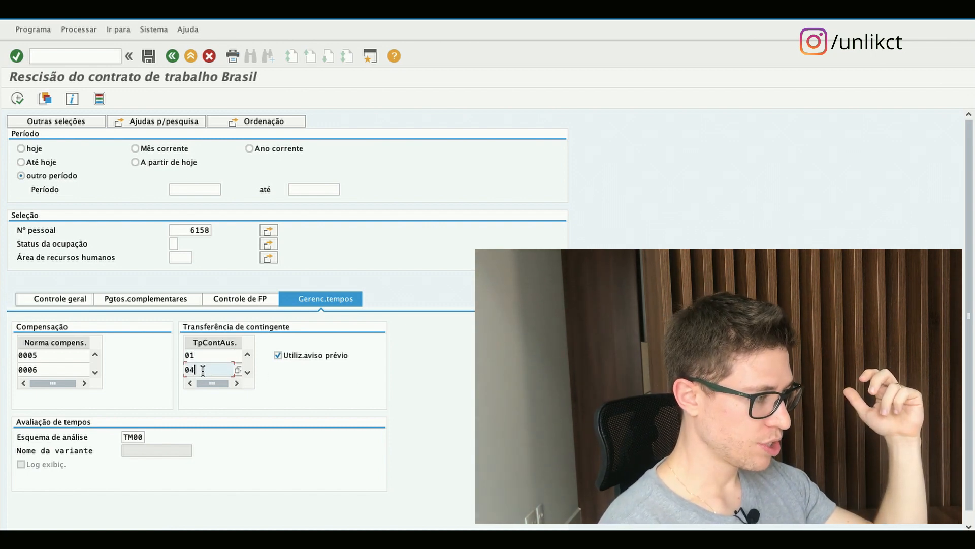
pyautogui.click(36, 370)
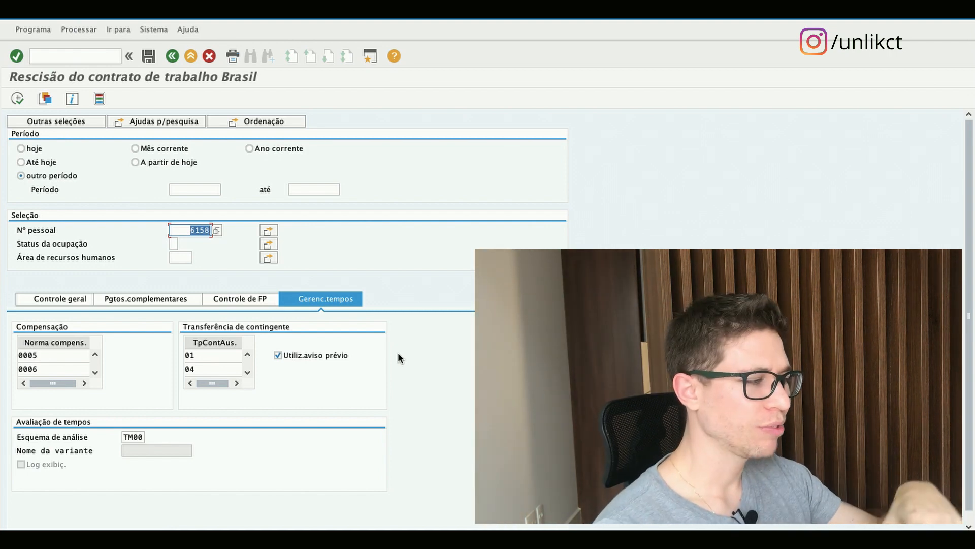
# Step: Review the general control settings and open the complementary payments table
pyautogui.click(43, 299)
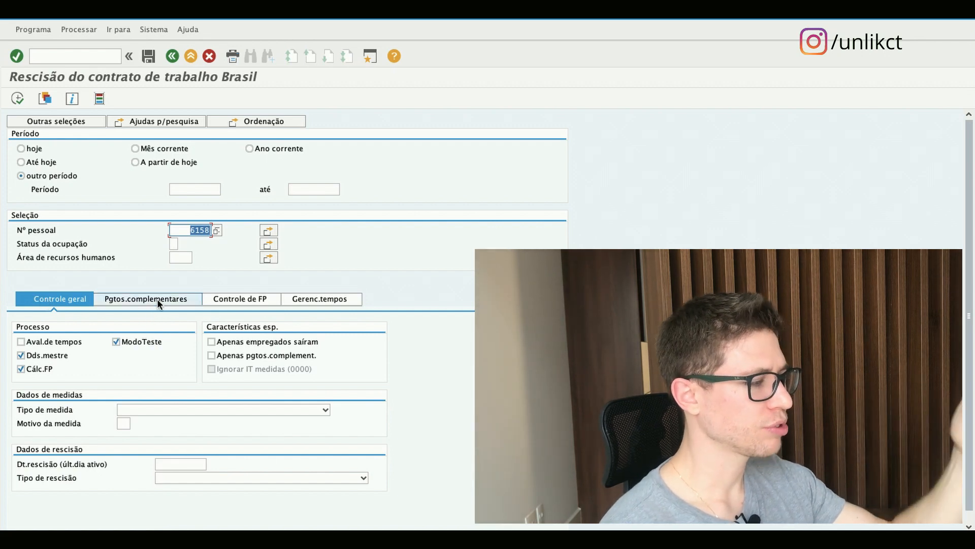
pyautogui.click(157, 299)
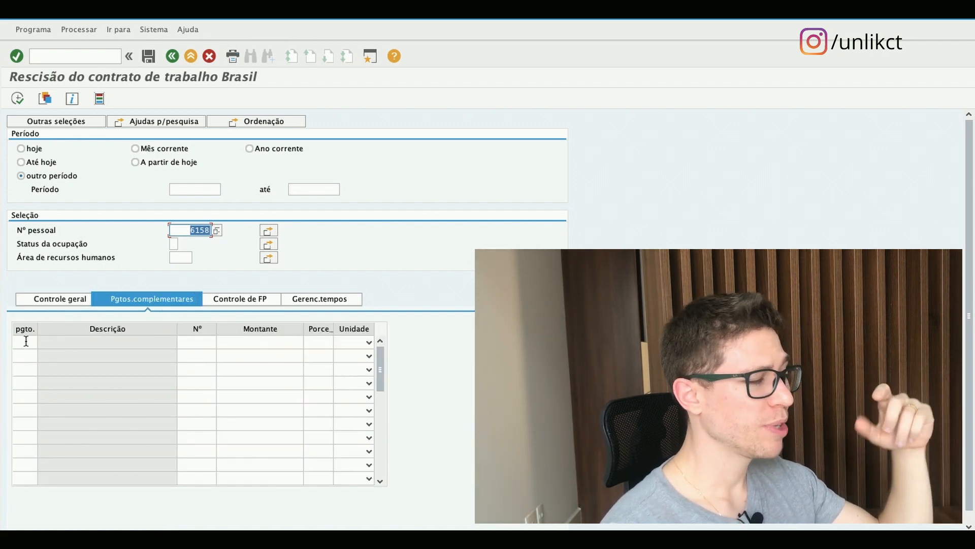